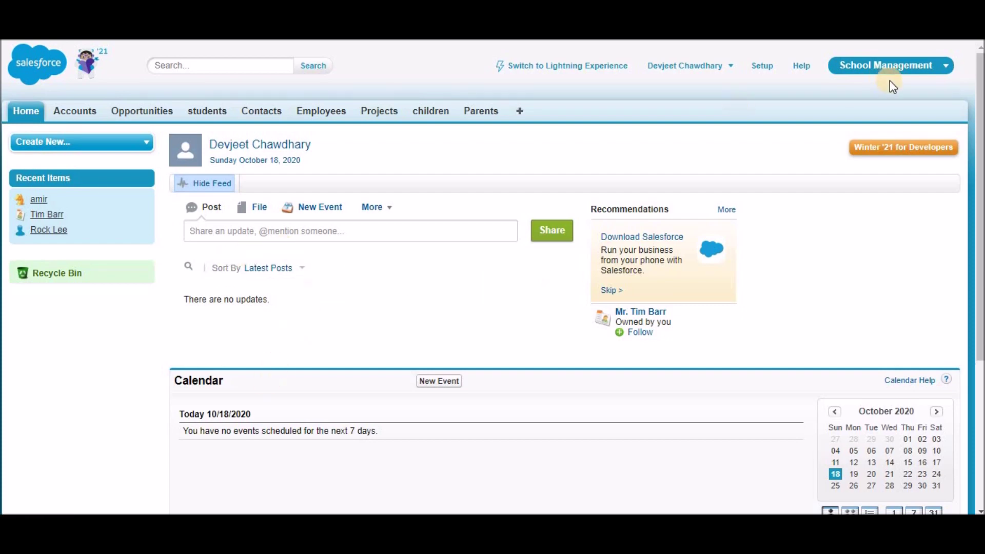
Open the definition of the student custom object from the custom objects list in Setup.
left_click(762, 67)
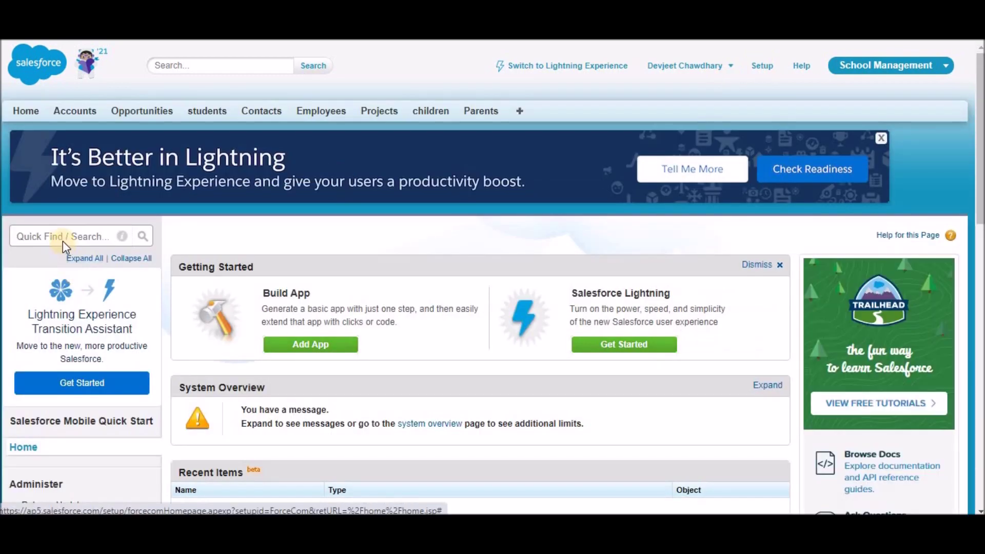
left_click(63, 237)
type("objects")
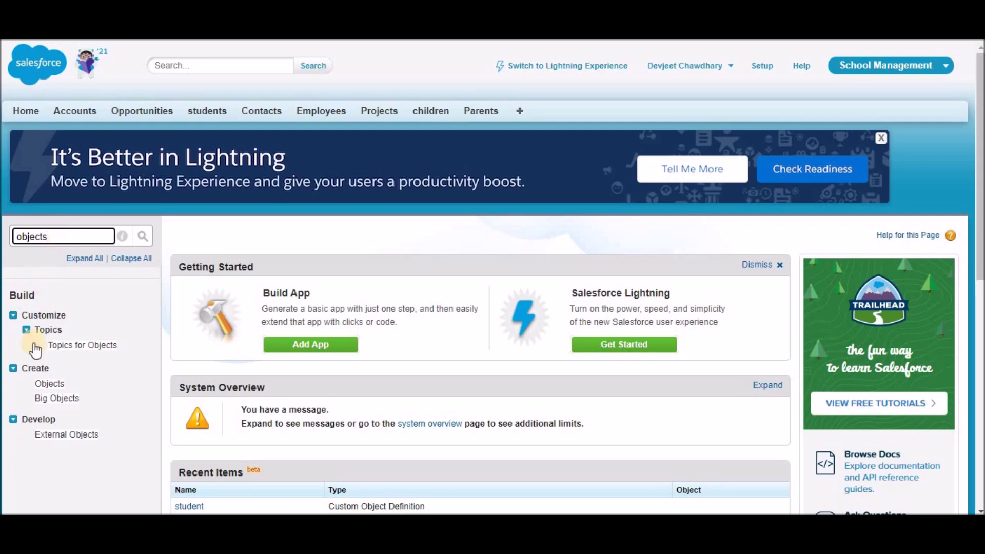
left_click(45, 388)
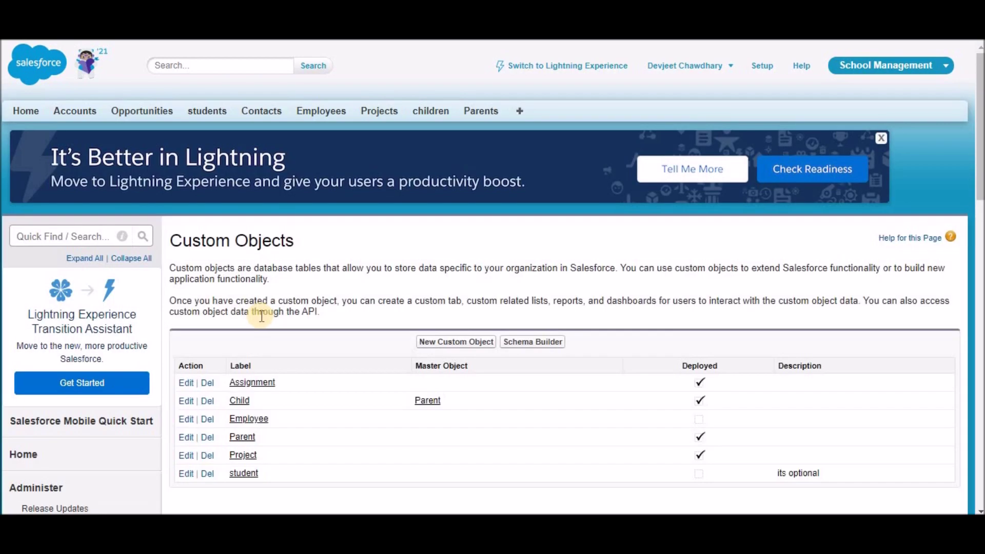
scroll(261, 316, "down", 2)
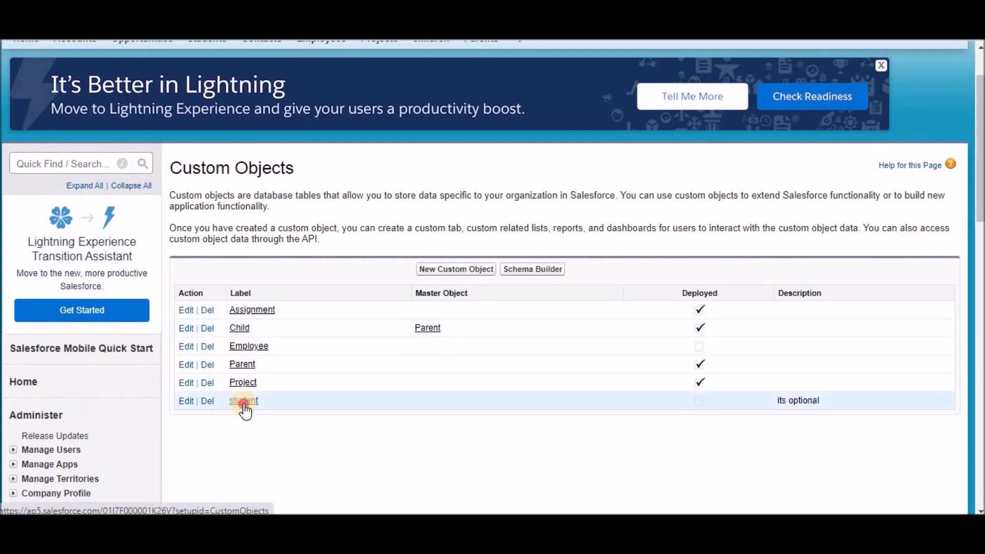
left_click(244, 401)
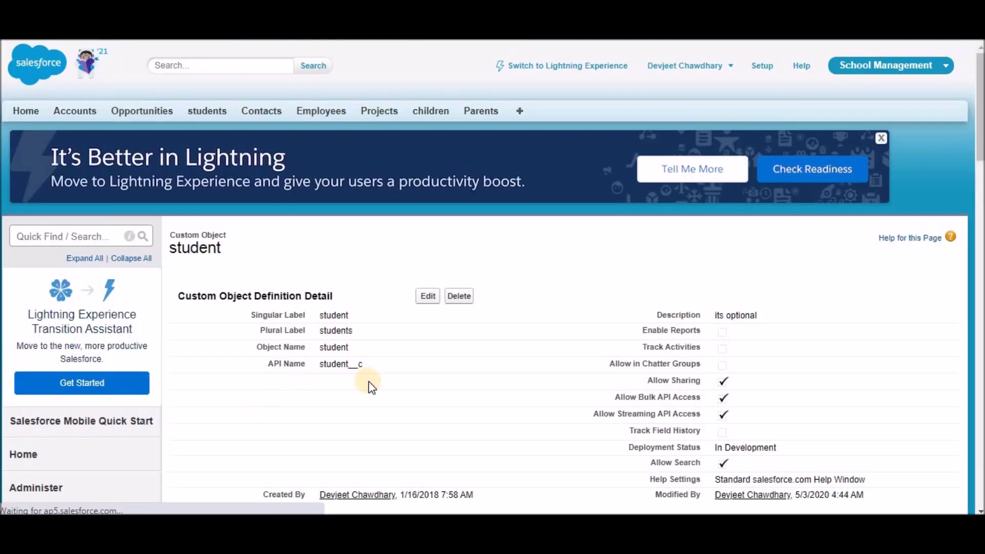
Start a new custom field on the student object with the Picklist data type.
scroll(369, 382, "down", 4)
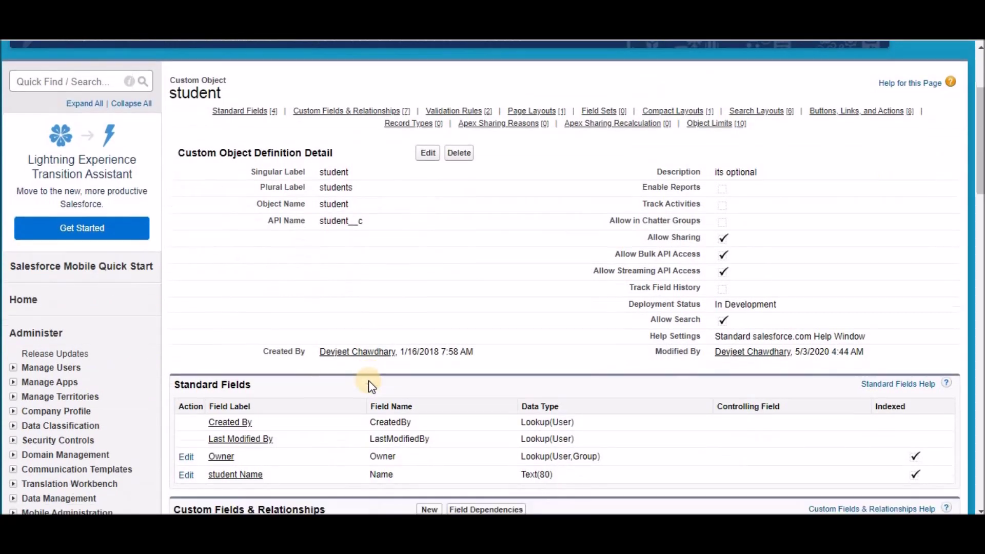
scroll(368, 380, "down", 3)
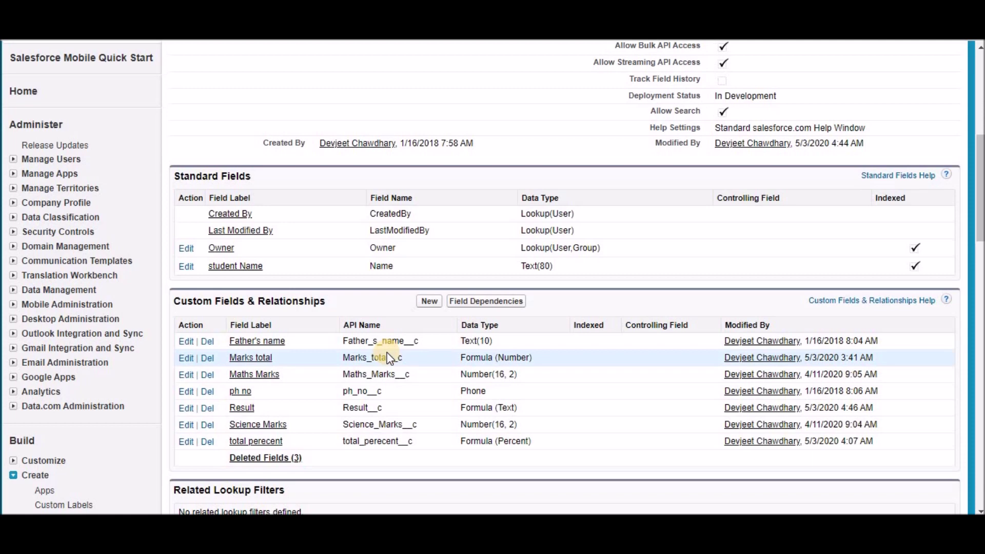
left_click(429, 302)
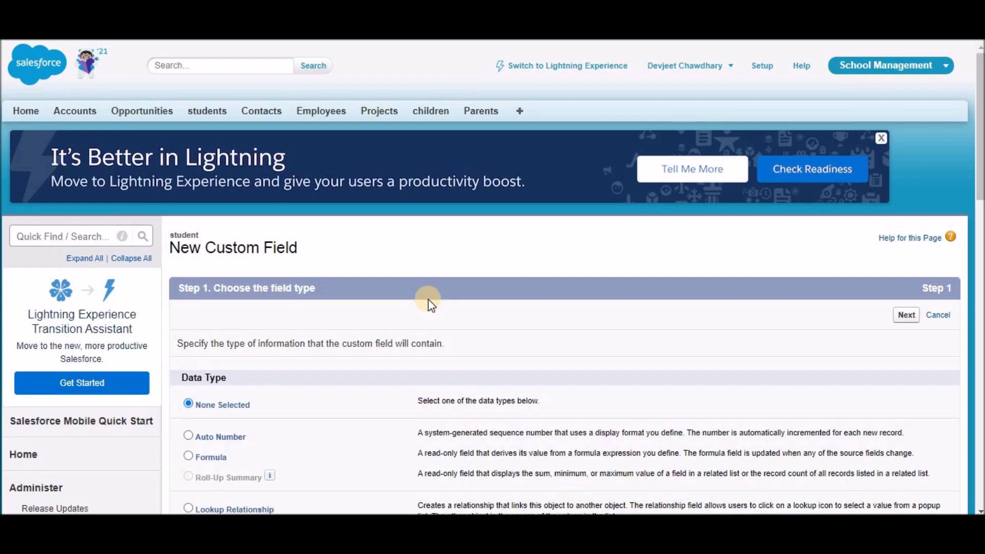
scroll(430, 304, "down", 9)
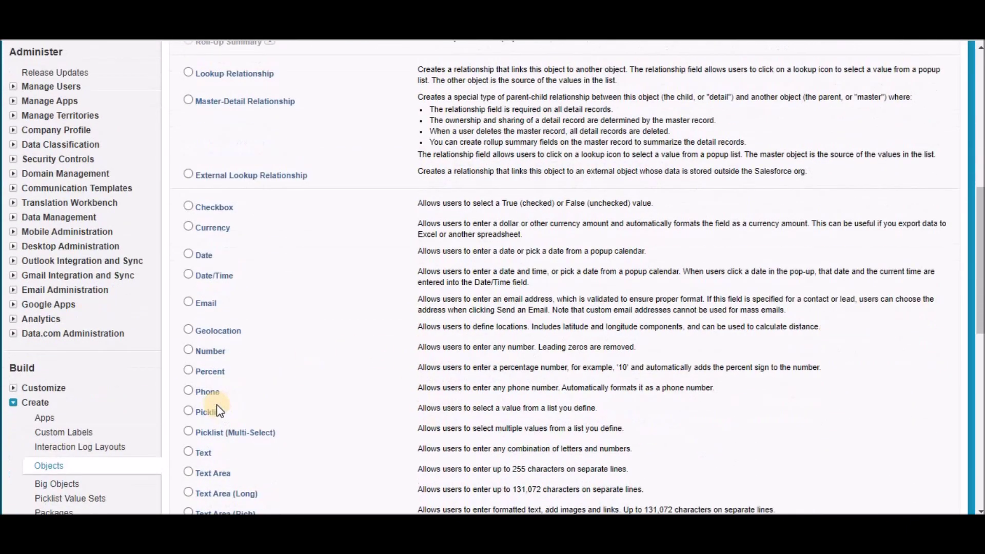
left_click(188, 411)
scroll(645, 314, "up", 9)
left_click(907, 316)
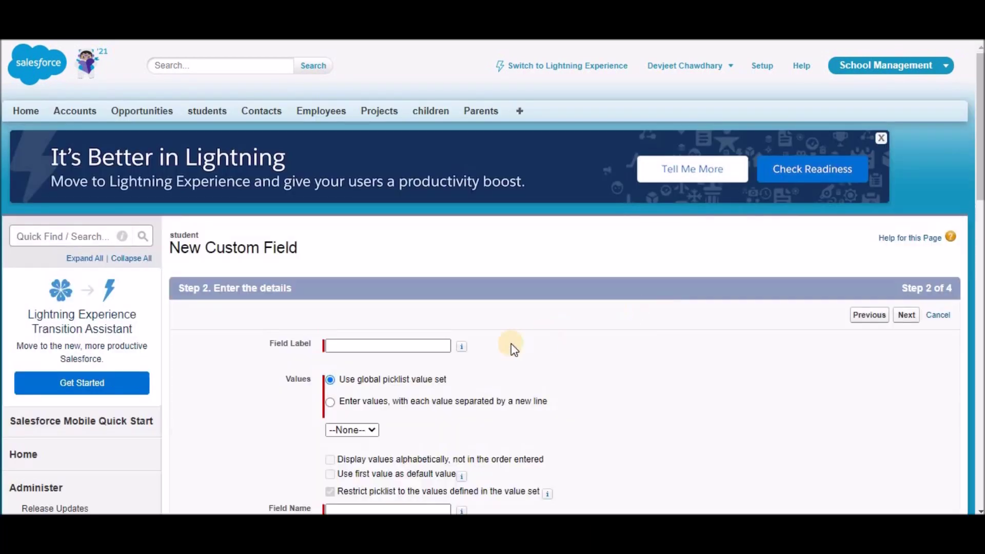
Label the new picklist field Status and let its field name fill in.
left_click(358, 346)
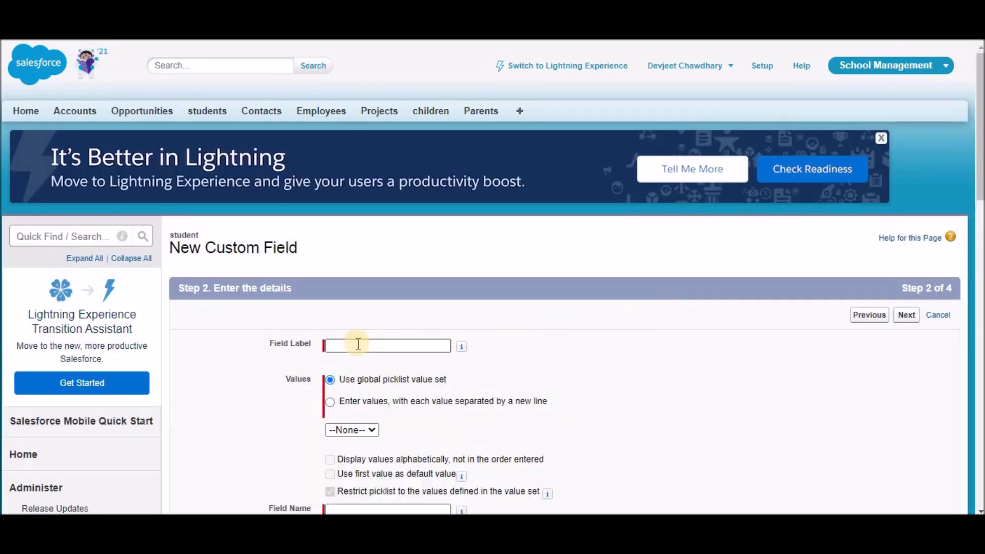
type("St")
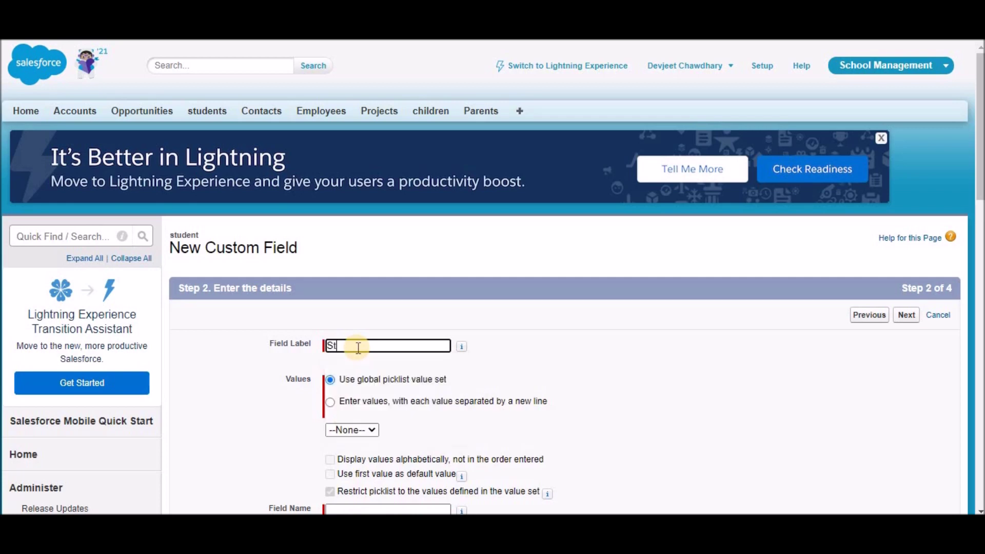
type("atus")
left_click(405, 414)
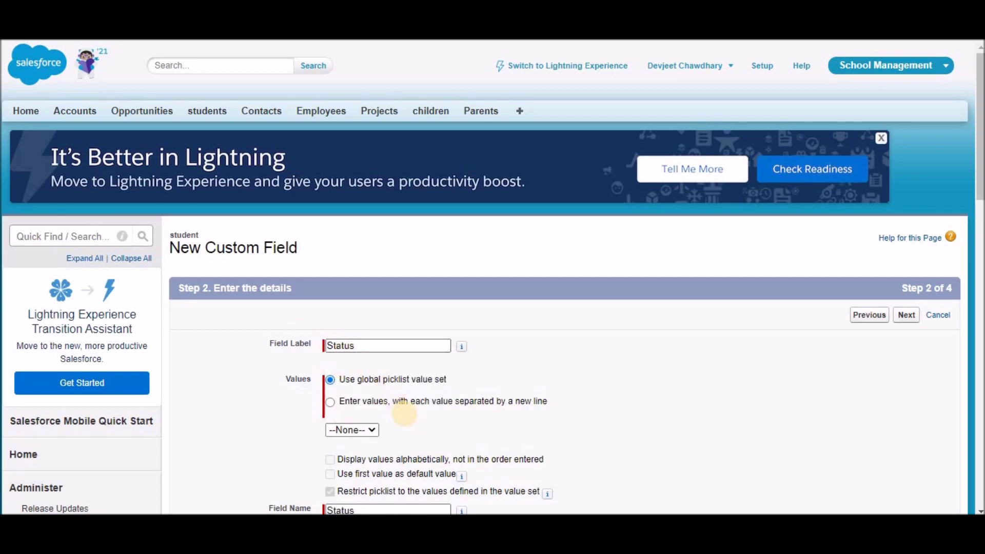
Define the picklist's own values In Review and Reviewed, one per line, and continue to field-level security.
left_click(330, 402)
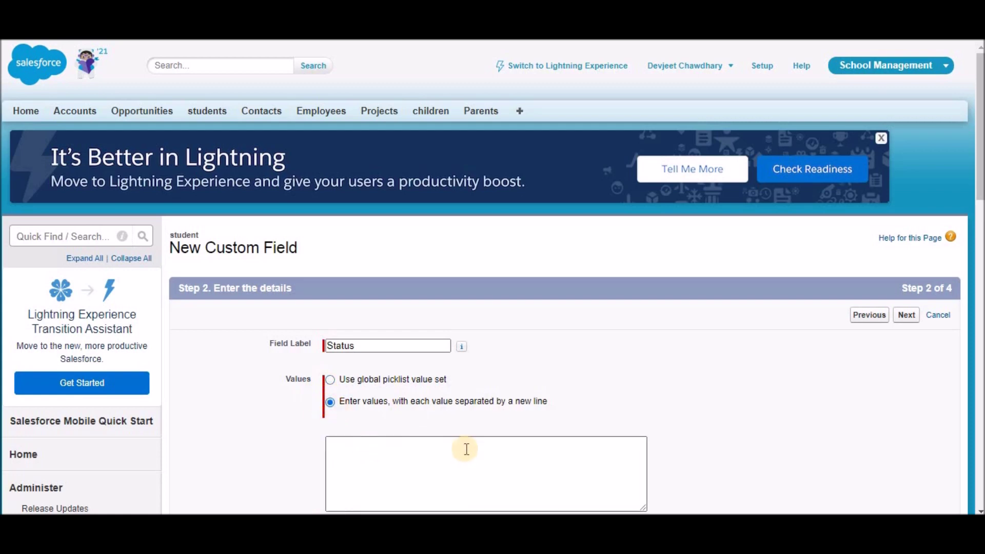
scroll(466, 449, "down", 2)
left_click(429, 388)
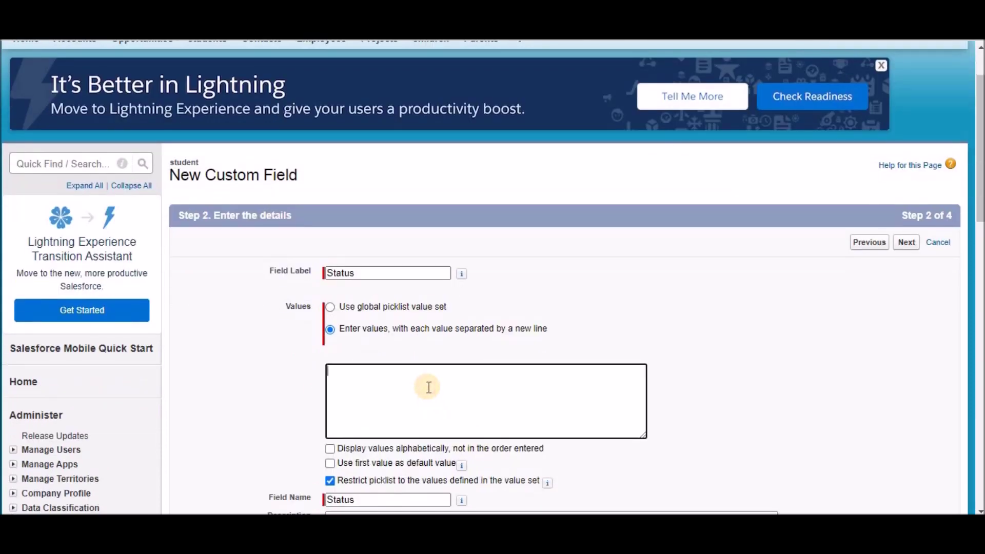
type("In Review")
key("Return")
type("Revi")
type("ewed")
key("BackSpace")
type("ed")
left_click(222, 393)
scroll(221, 393, "down", 4)
scroll(222, 393, "down", 3)
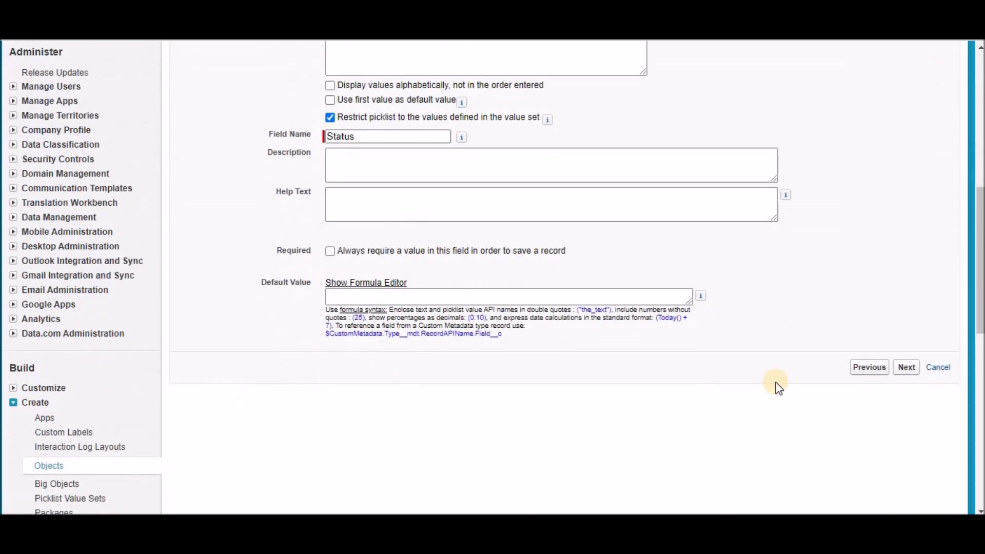
left_click(906, 367)
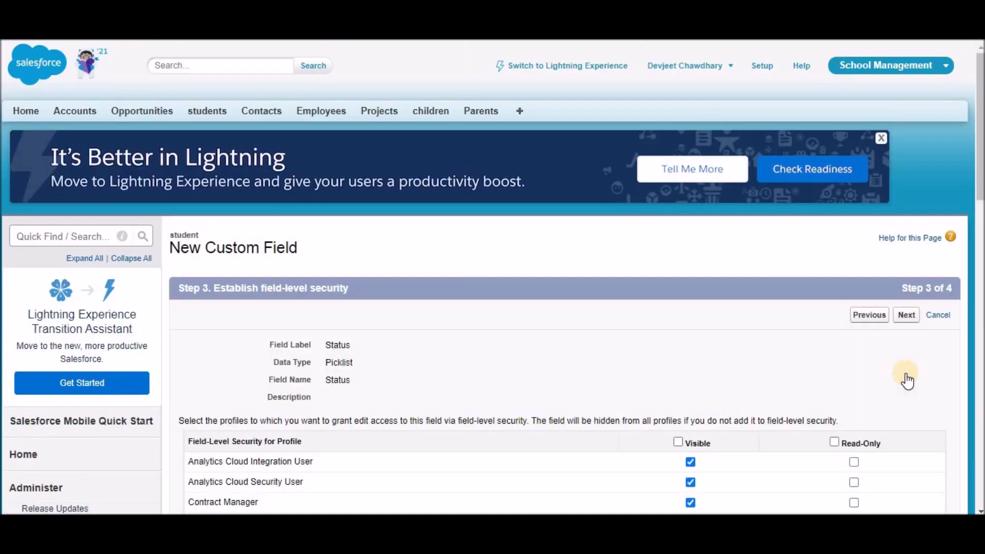
Make the Status field visible to all profiles and save it with the student Layout included.
scroll(774, 315, "down", 3)
left_click(678, 296)
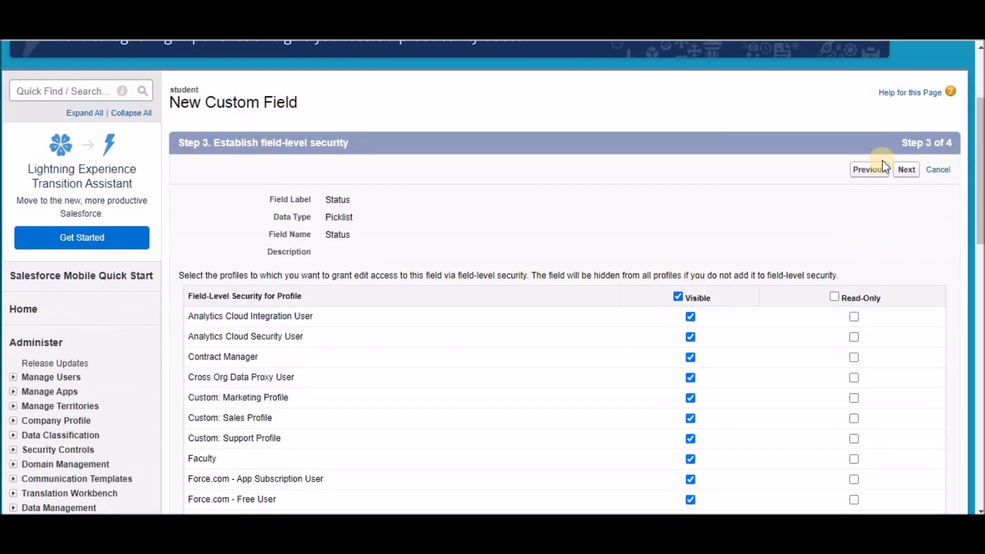
left_click(906, 170)
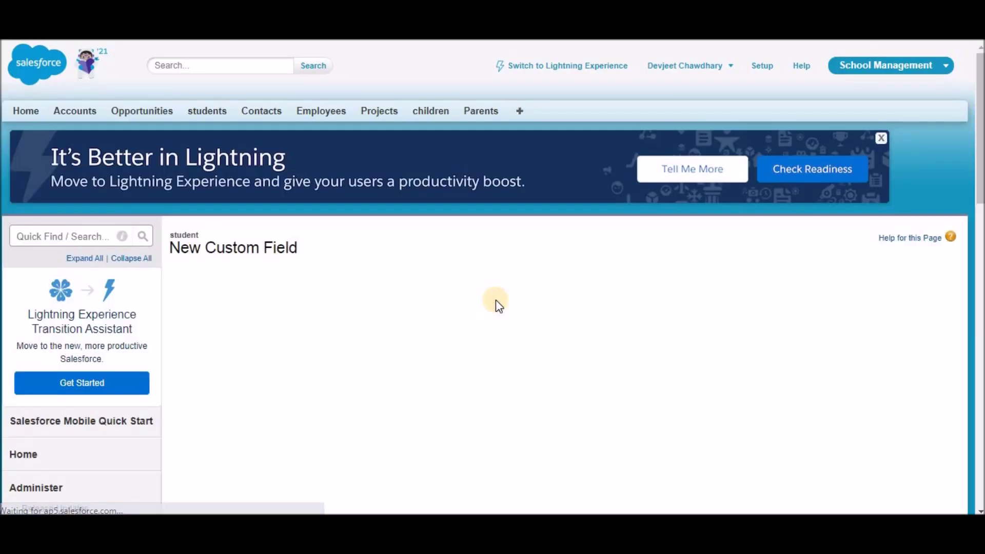
scroll(495, 299, "down", 2)
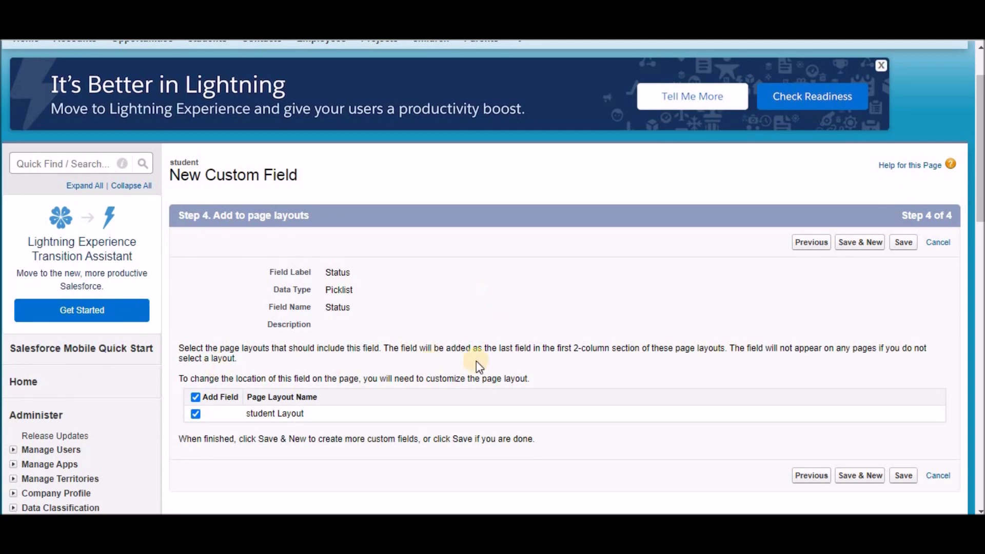
left_click(902, 250)
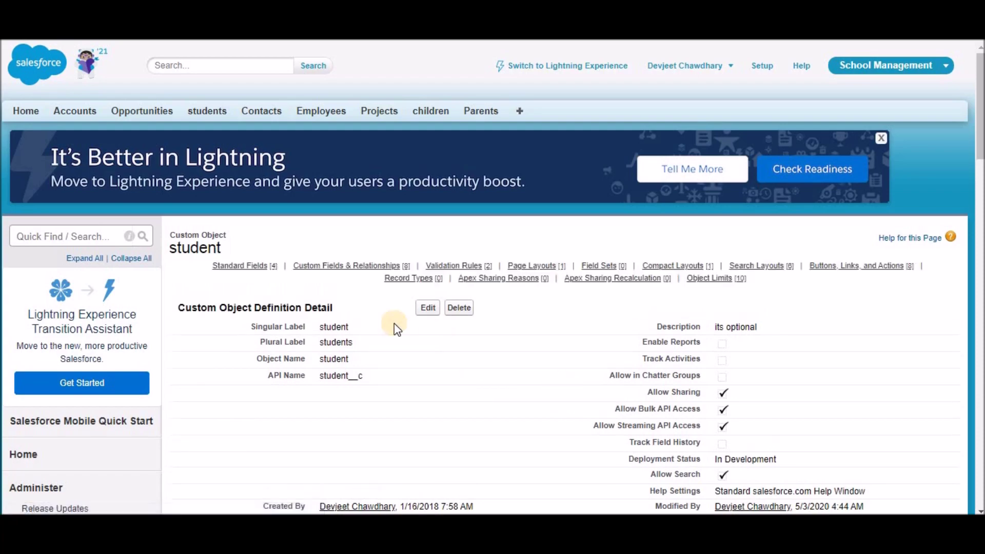
Find Workflow Rules in Setup and continue past the introduction to the list of all workflow rules.
scroll(393, 323, "down", 2)
scroll(392, 323, "up", 2)
left_click(45, 238)
type("workfl")
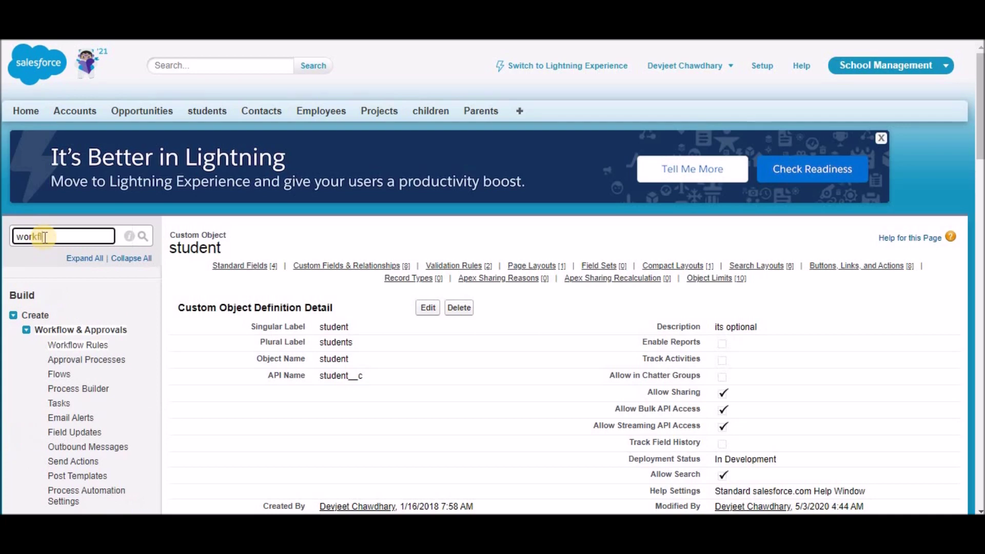
left_click(59, 349)
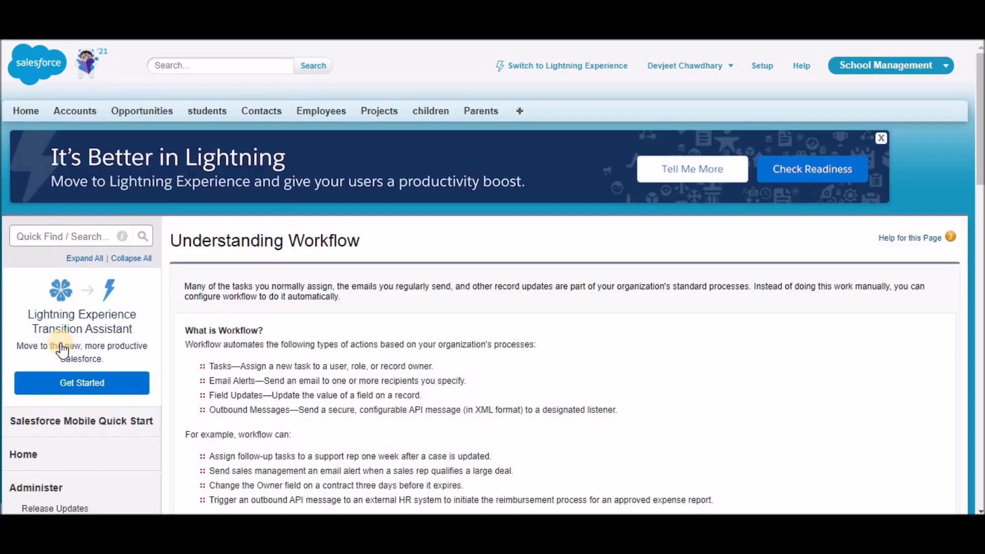
scroll(237, 341, "down", 3)
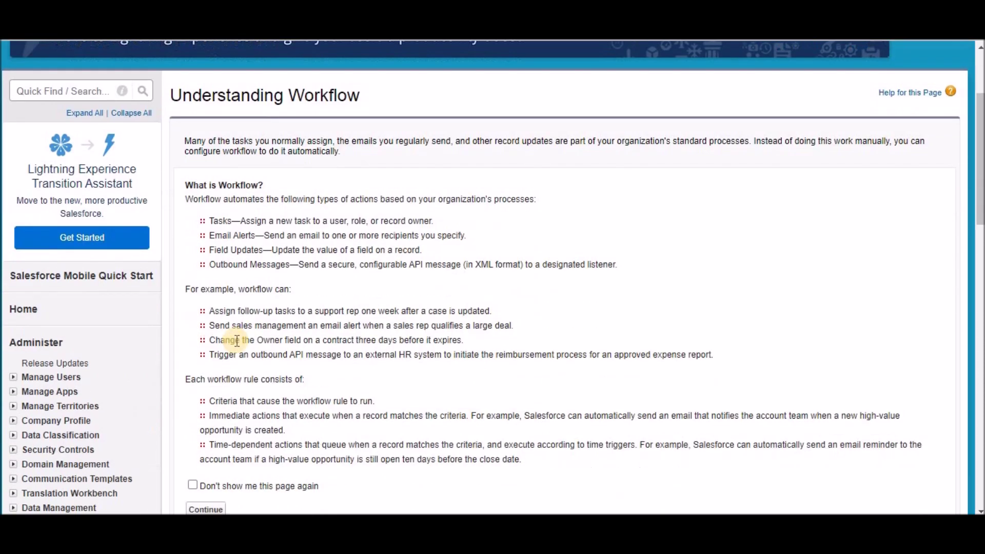
scroll(255, 339, "down", 2)
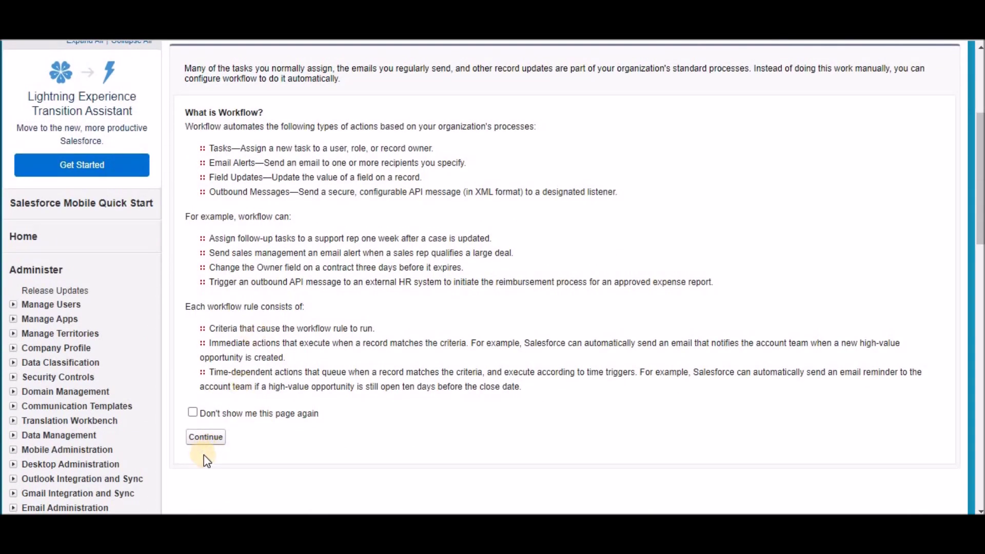
left_click(205, 438)
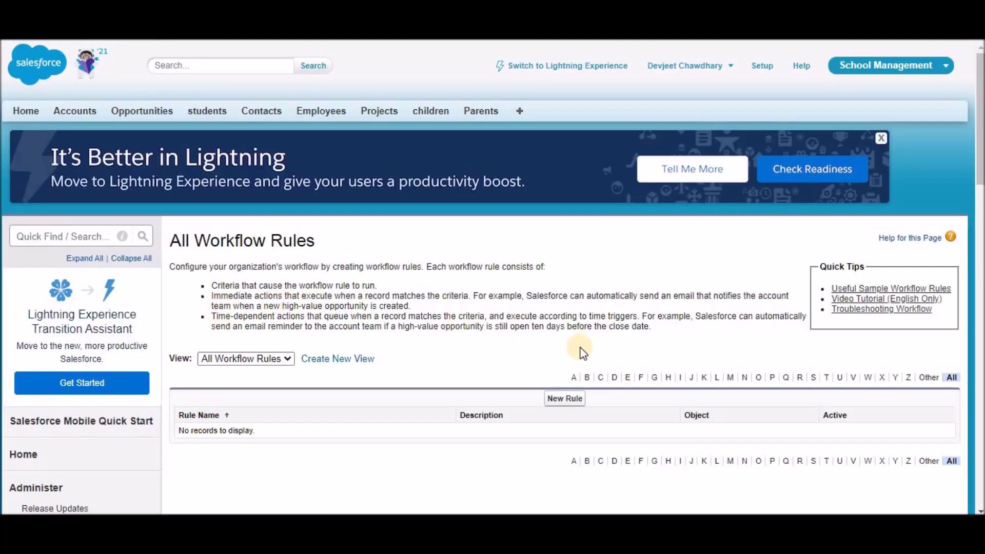
Create a new workflow rule that applies to the student object and proceed to its configuration.
left_click(565, 403)
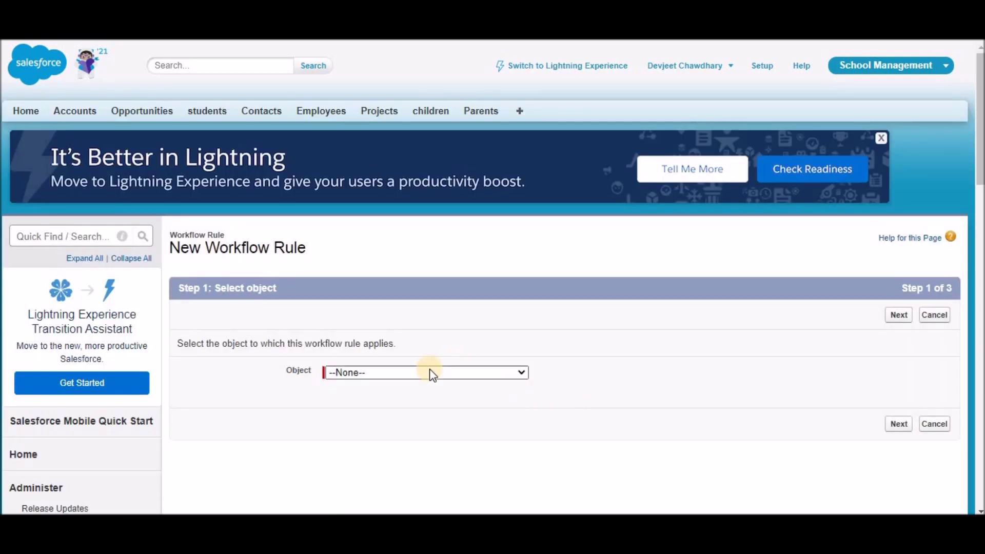
left_click(425, 373)
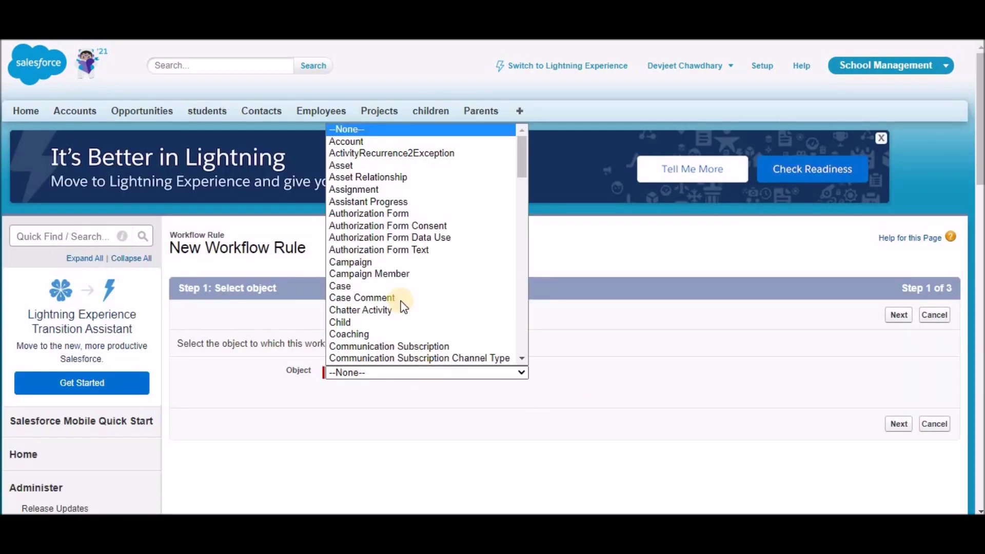
scroll(403, 306, "down", 5)
scroll(403, 307, "down", 10)
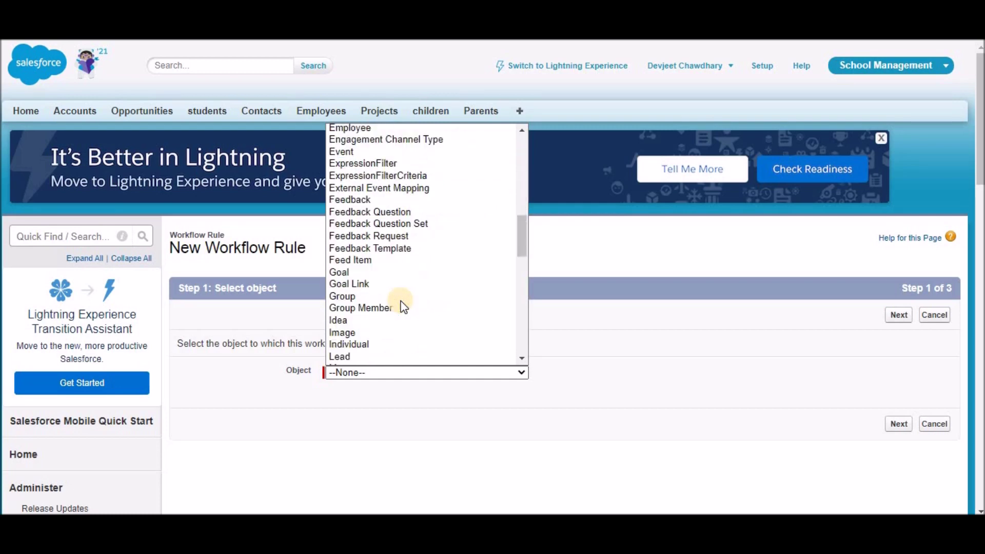
key("s")
key("s")
key("s")
key("s")
key("s")
key("s")
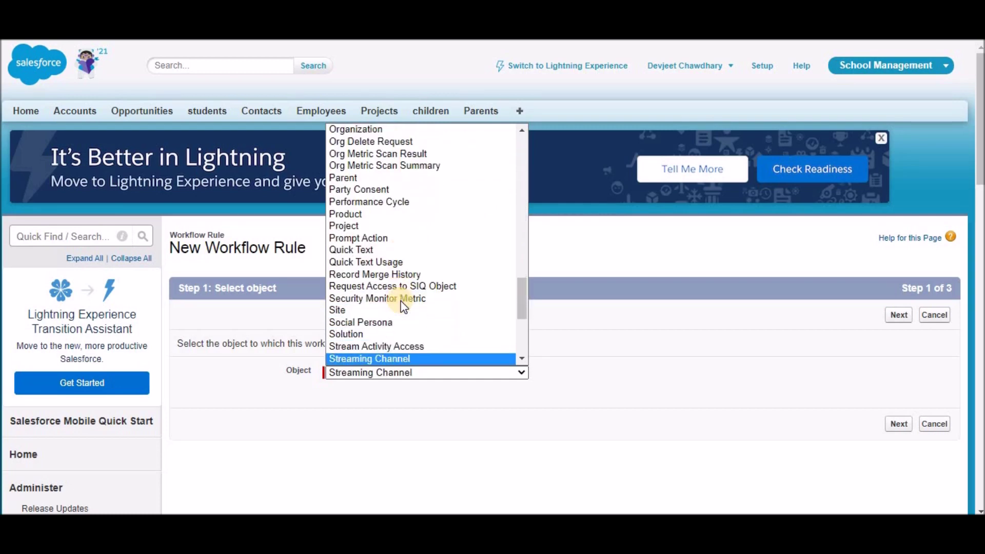
left_click(370, 356)
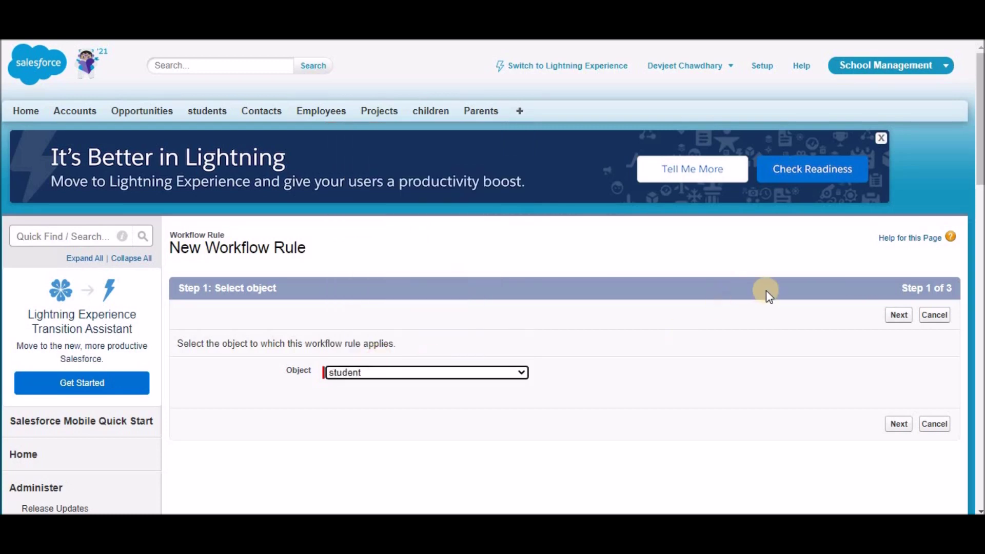
left_click(900, 316)
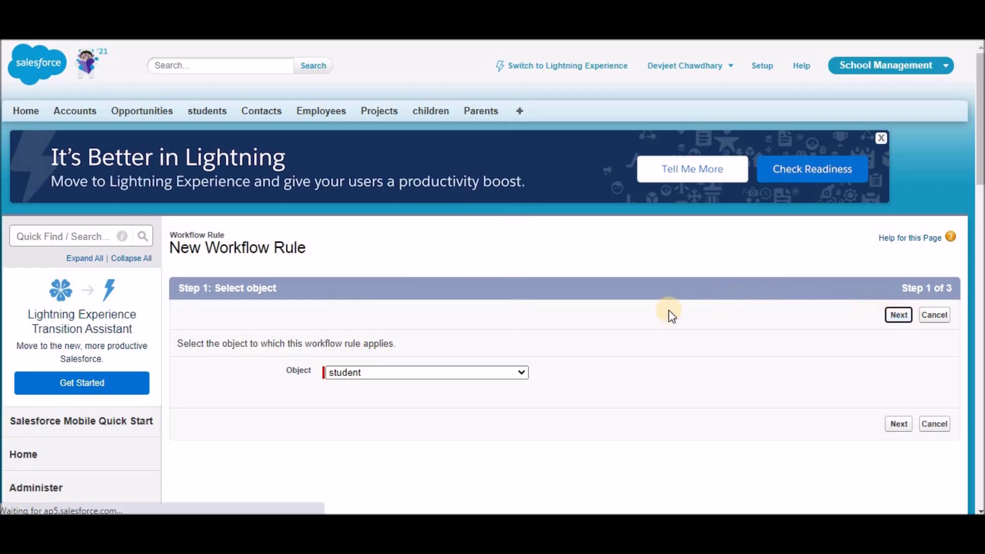
Name the workflow rule "Update Student on Create".
left_click(350, 401)
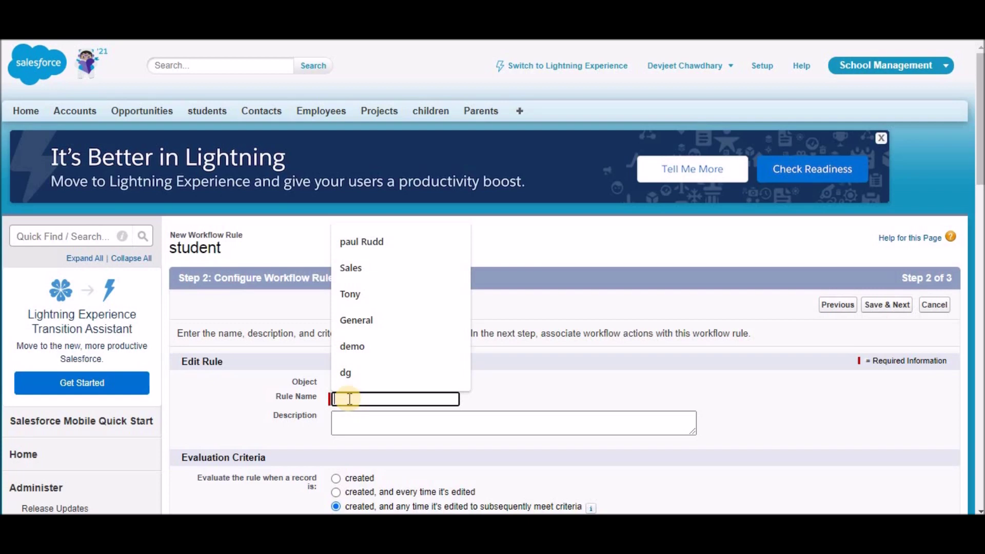
type("Upda")
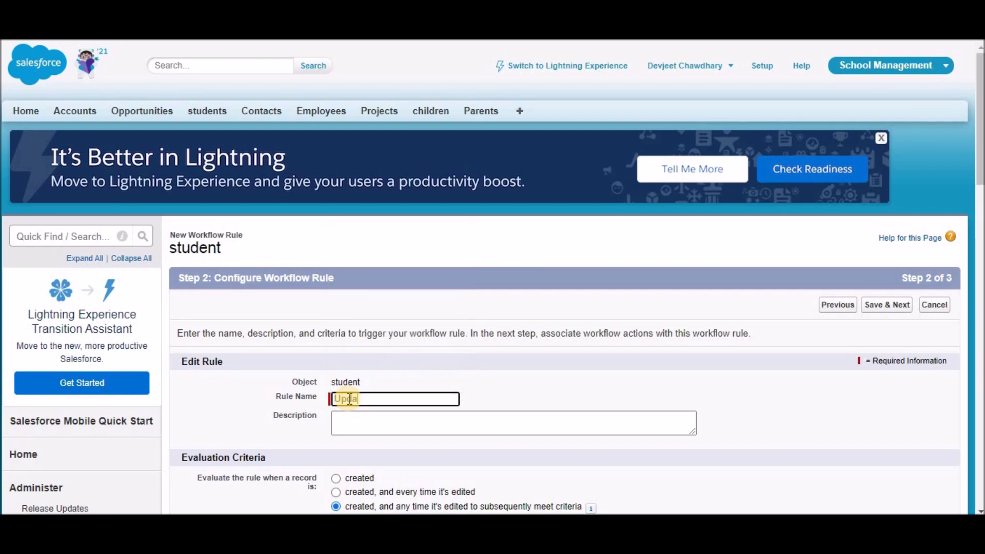
type("te Student on Create")
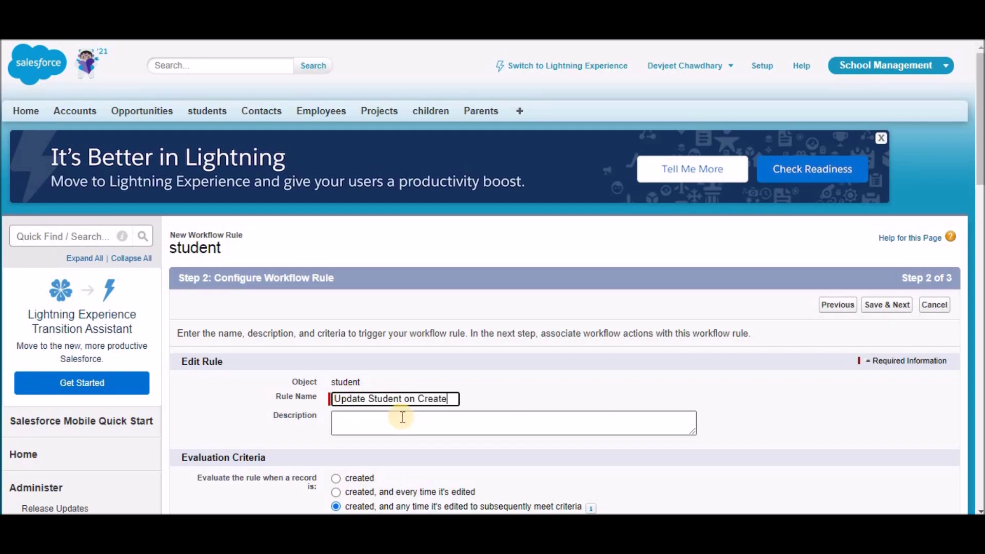
Set the evaluation criteria so the rule is evaluated only when a record is created.
scroll(402, 413, "down", 3)
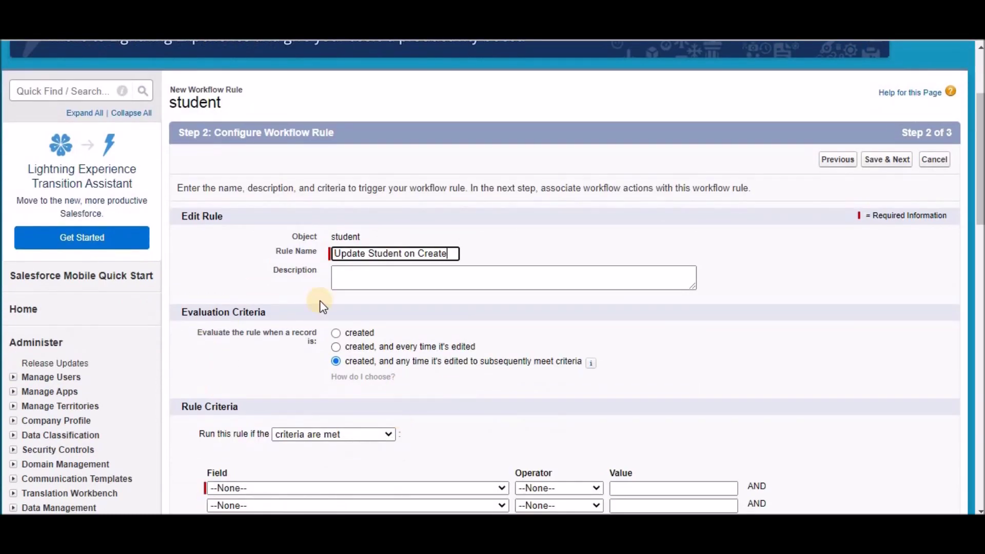
scroll(263, 380, "down", 2)
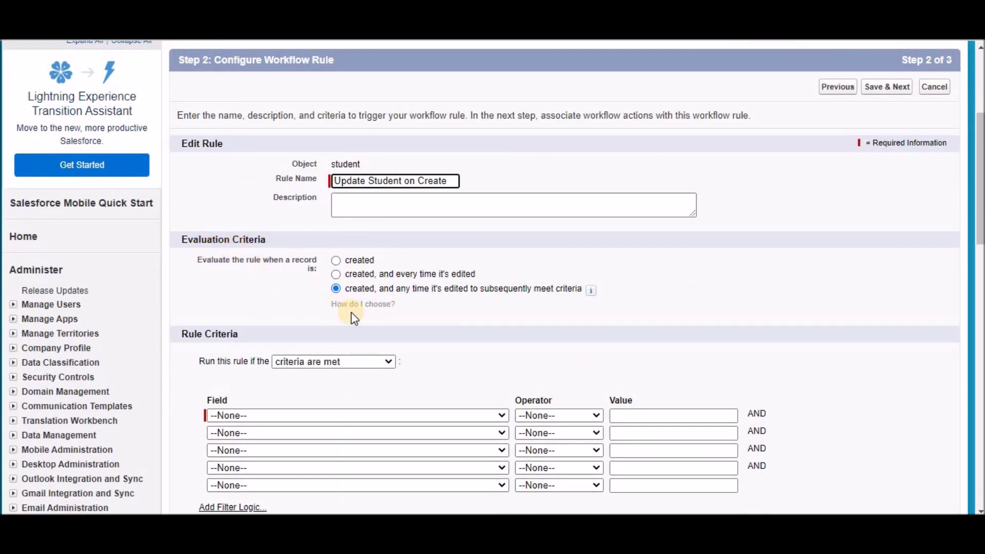
scroll(368, 321, "down", 2)
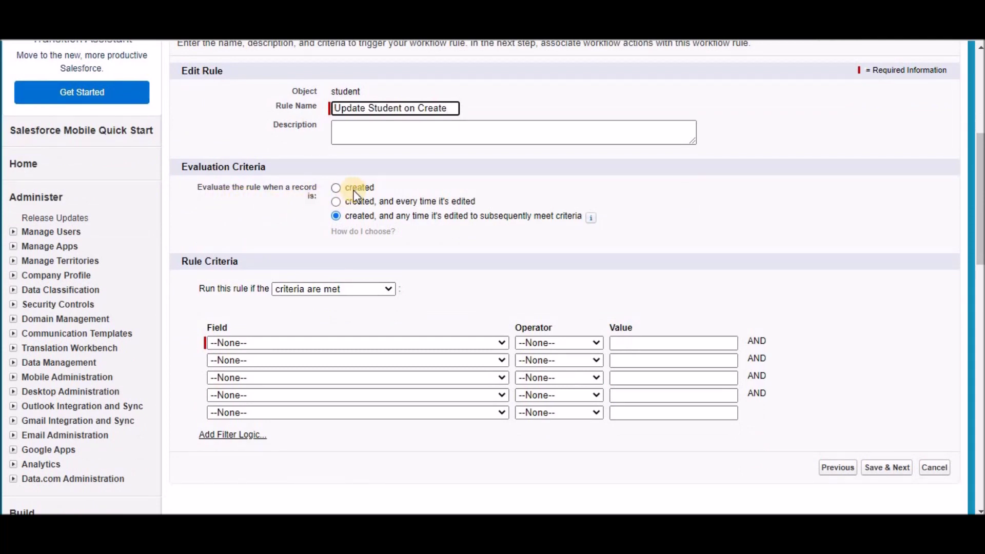
left_click(335, 188)
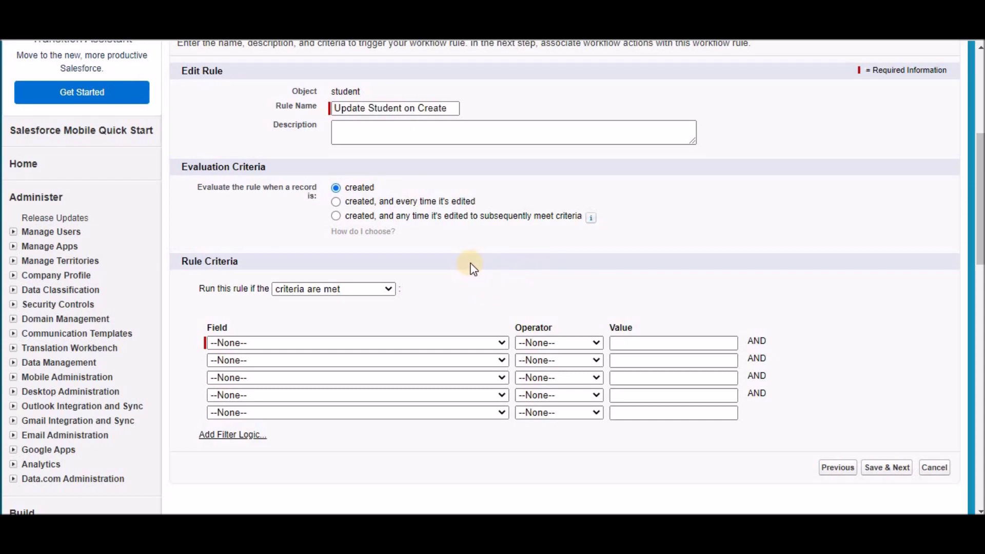
Try the "formula evaluates to true" option for the rule criteria and return to "criteria are met".
scroll(468, 266, "down", 2)
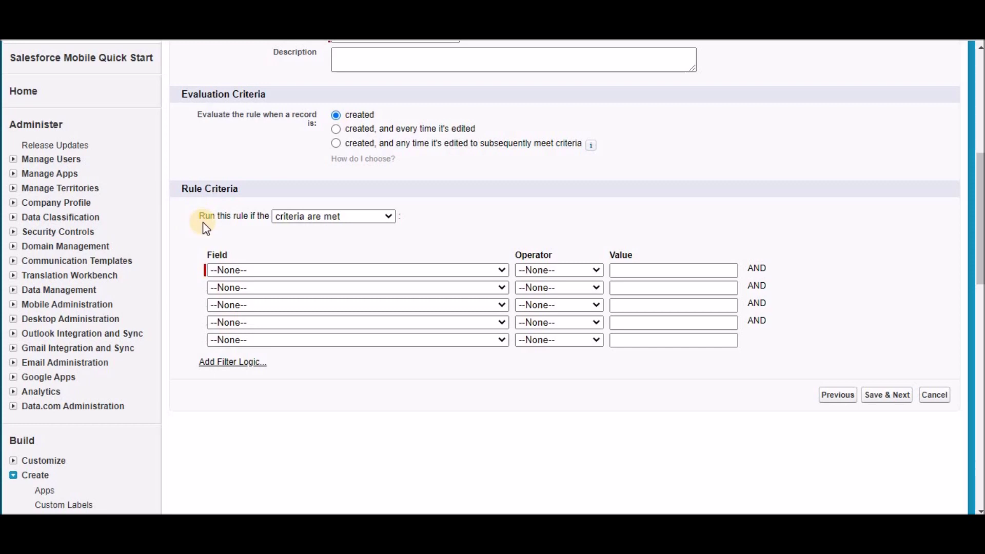
left_click(338, 218)
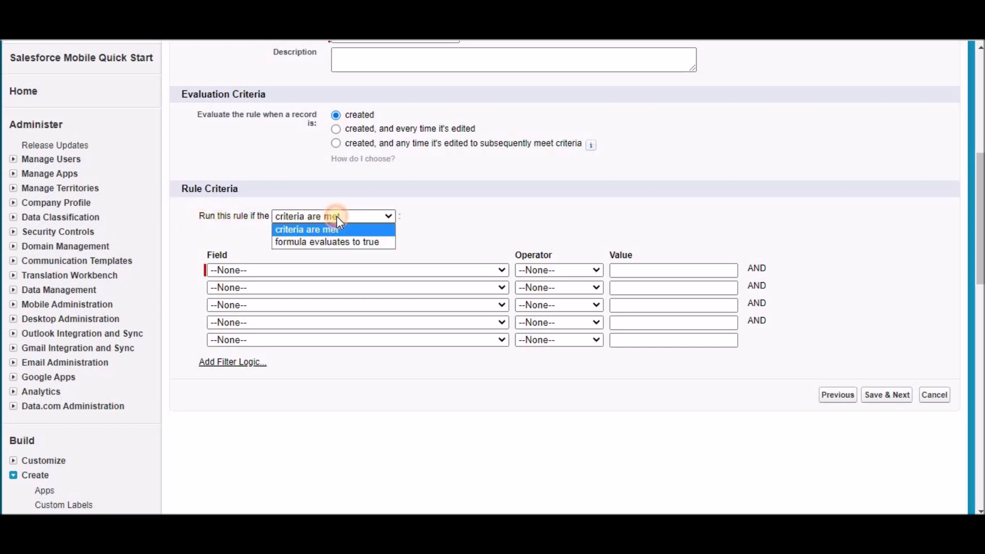
left_click(374, 232)
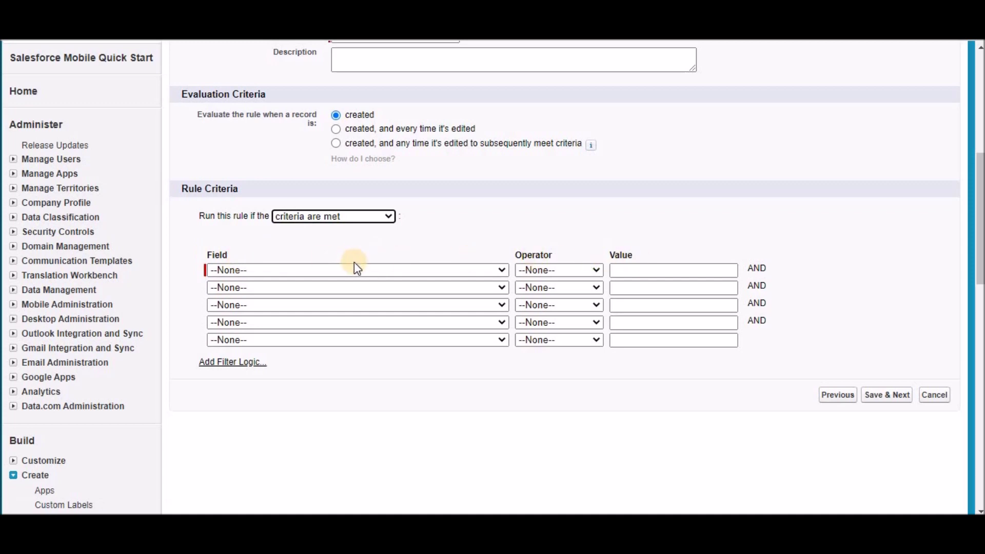
left_click(350, 216)
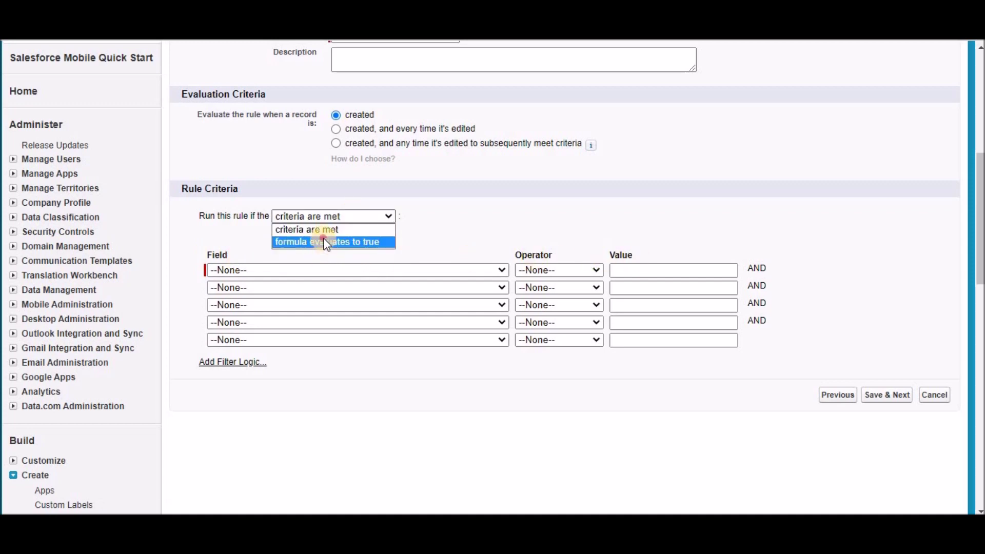
left_click(325, 242)
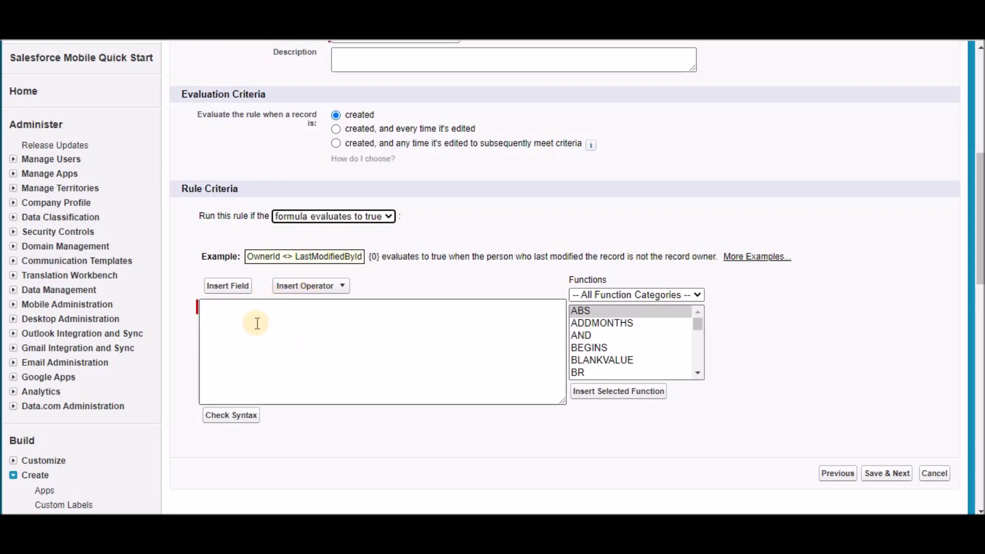
left_click(312, 215)
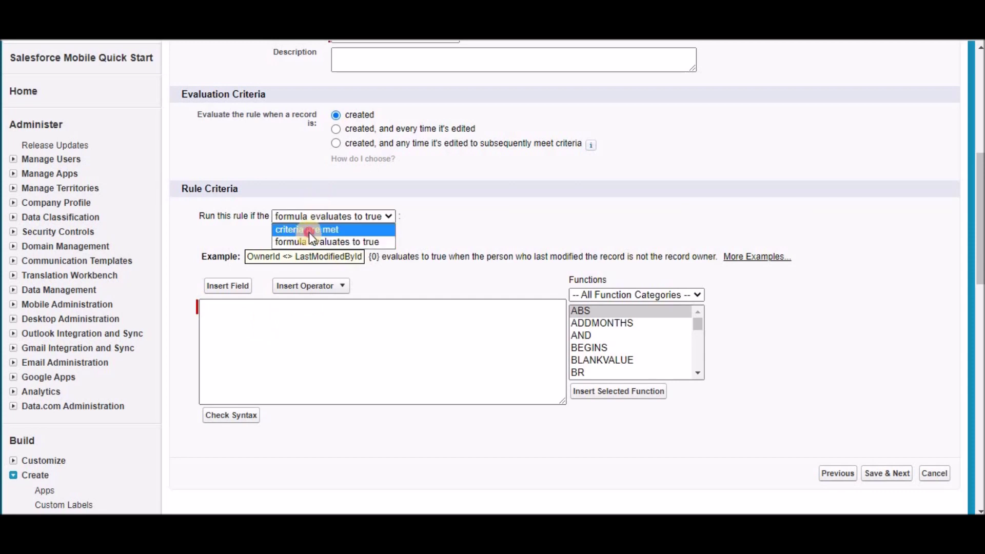
left_click(309, 232)
Add the criterion "student: student Name" not equal to a blank value and save to proceed to the workflow actions.
left_click(260, 274)
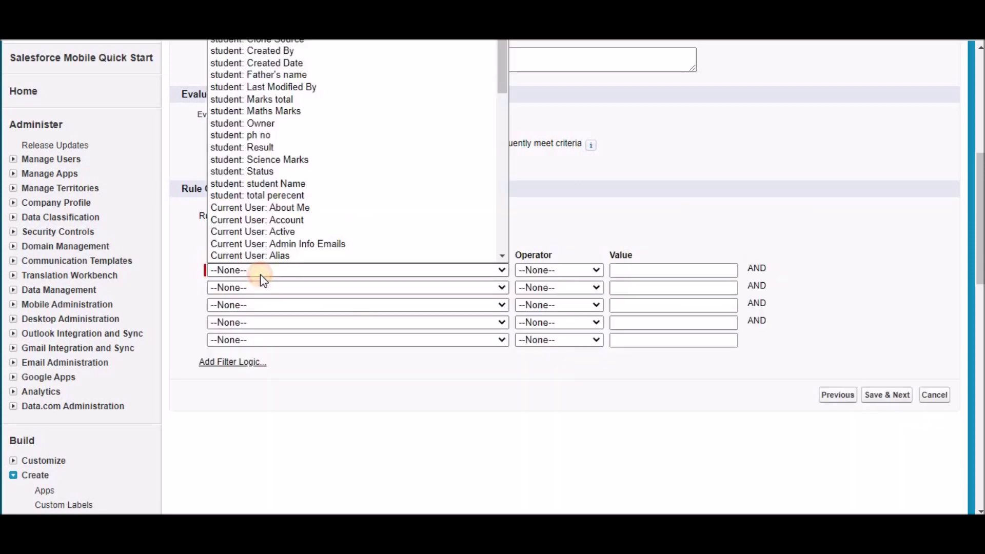
left_click(255, 183)
left_click(538, 272)
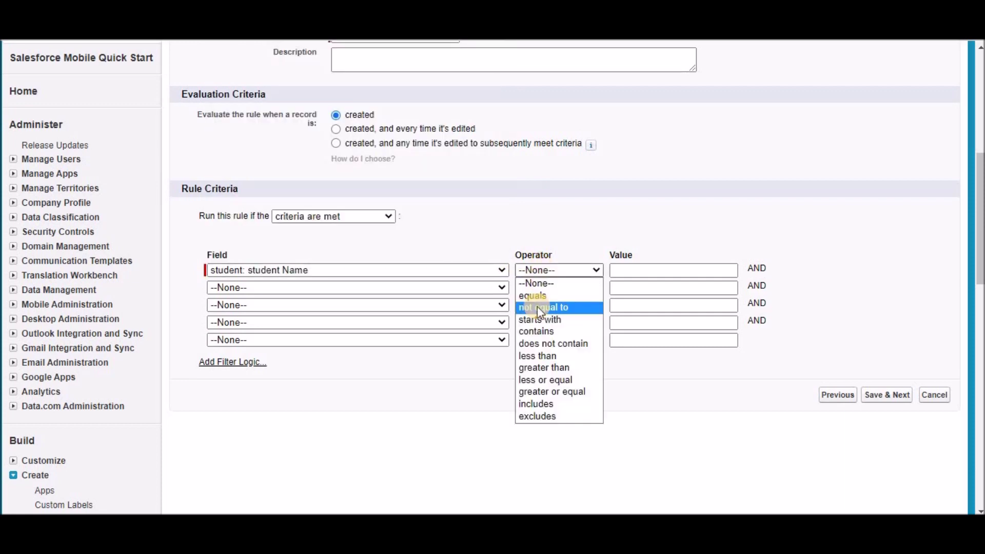
left_click(537, 307)
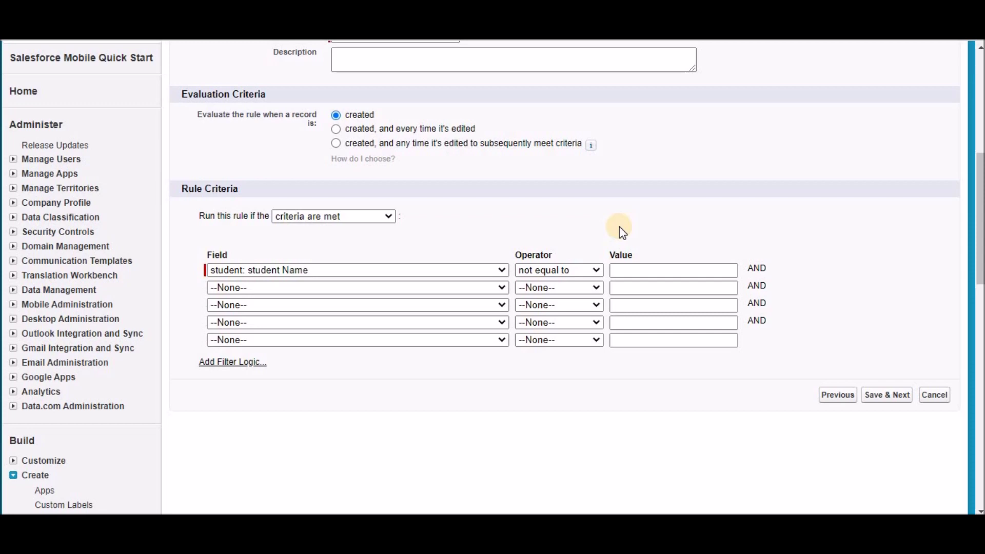
left_click(872, 399)
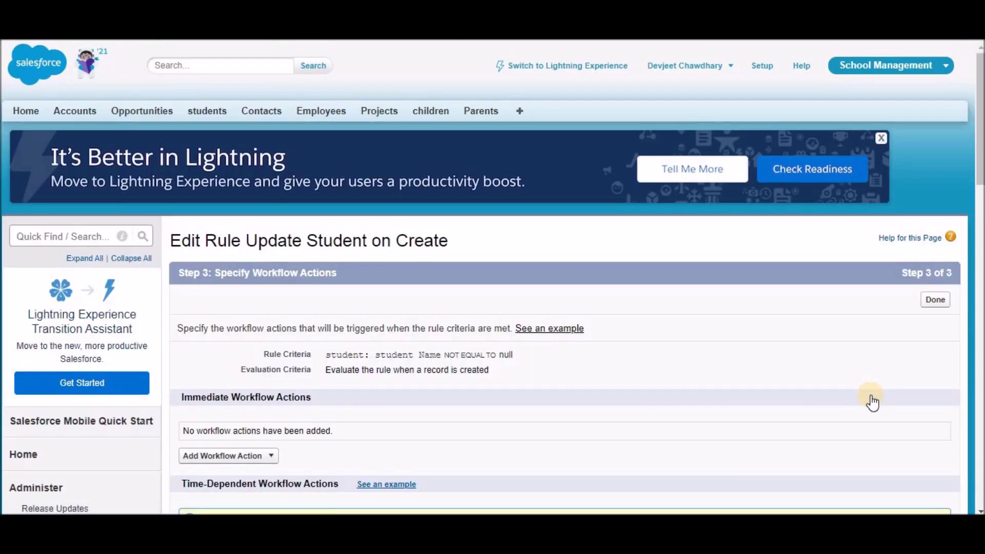
Add a new field update as an immediate workflow action and name it "Update Status".
scroll(872, 402, "down", 2)
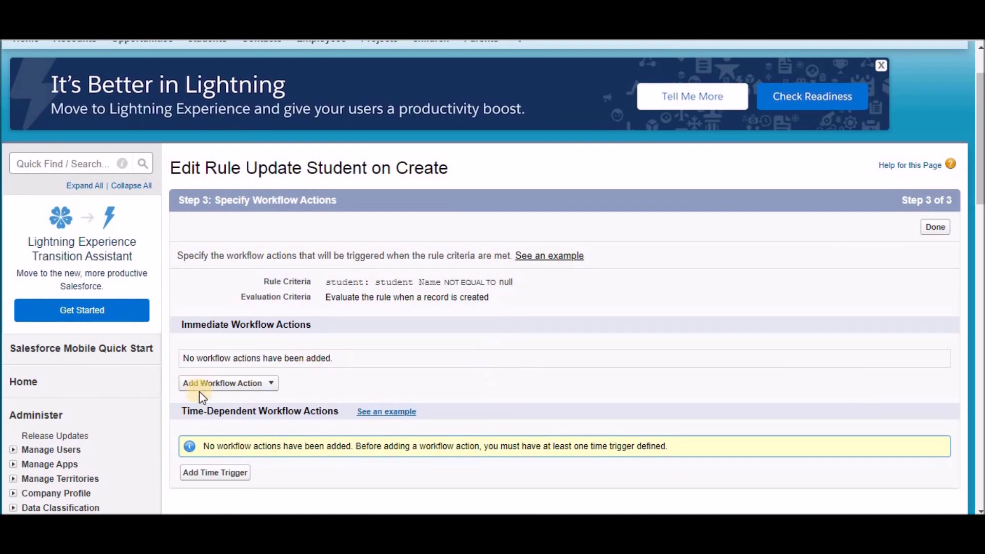
left_click(222, 384)
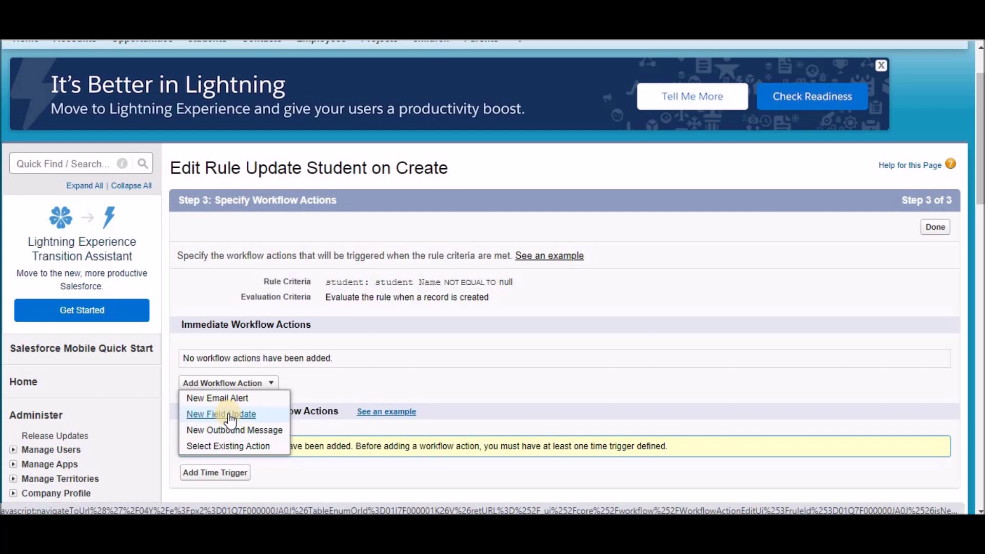
left_click(229, 413)
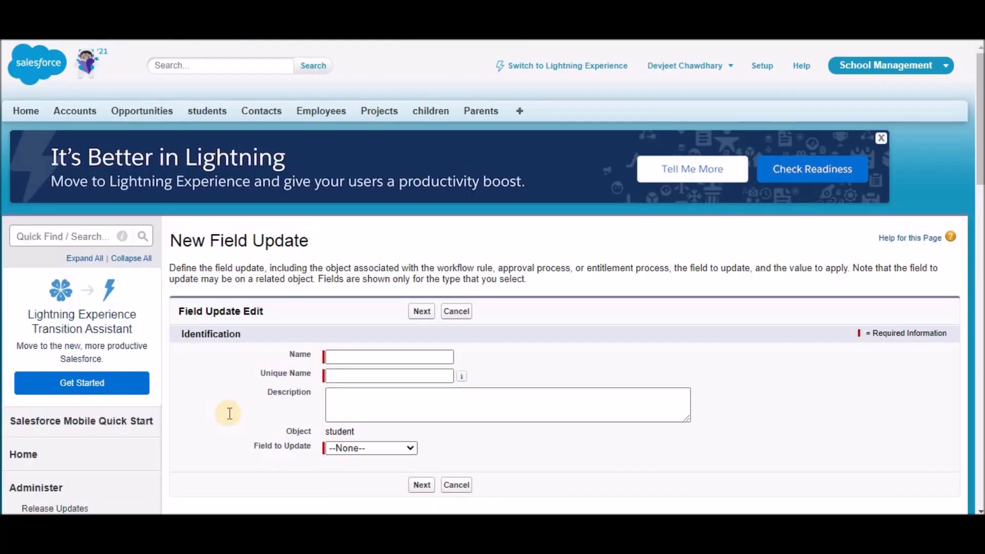
left_click(350, 358)
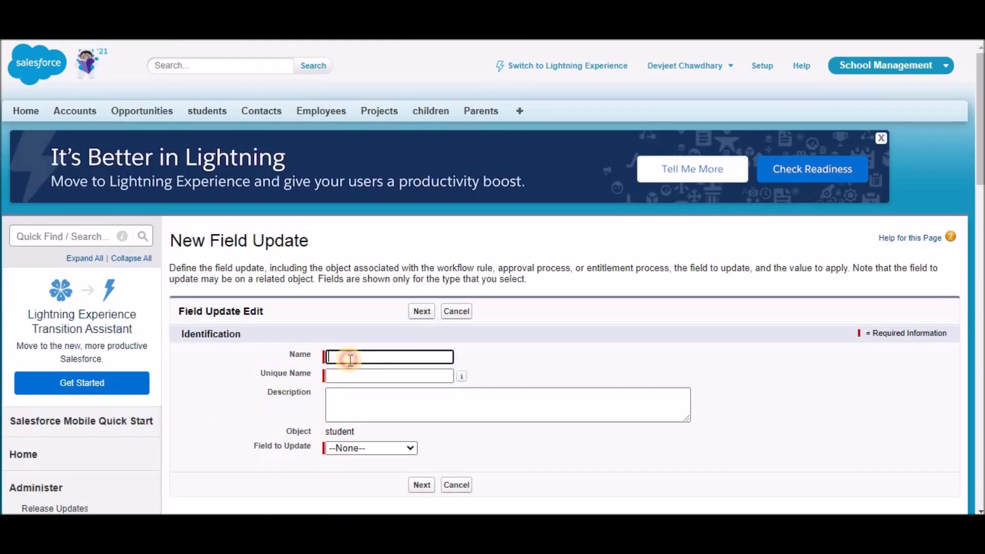
type("Up")
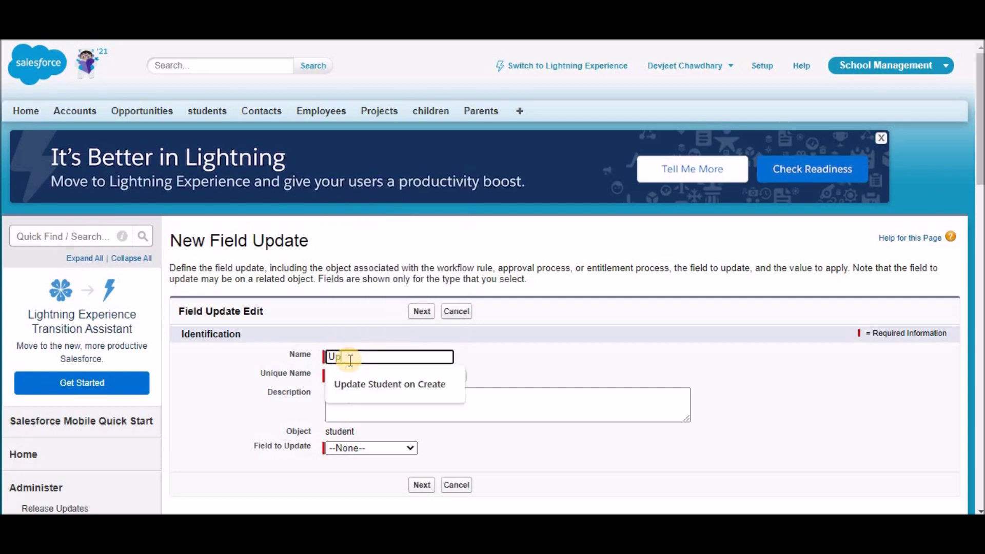
type("dat")
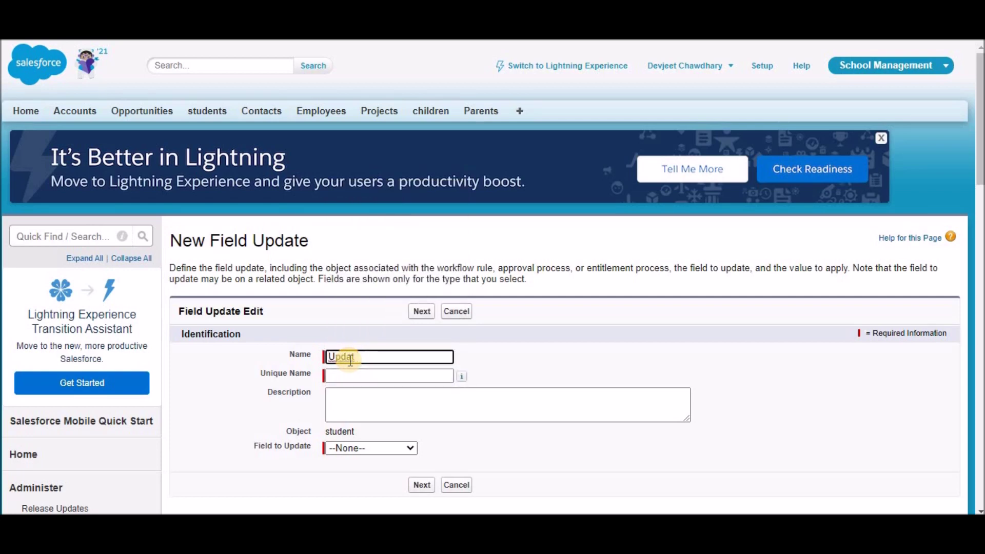
type("e Status")
left_click(527, 358)
Choose Status as the field to update and continue to its value options.
scroll(239, 390, "down", 2)
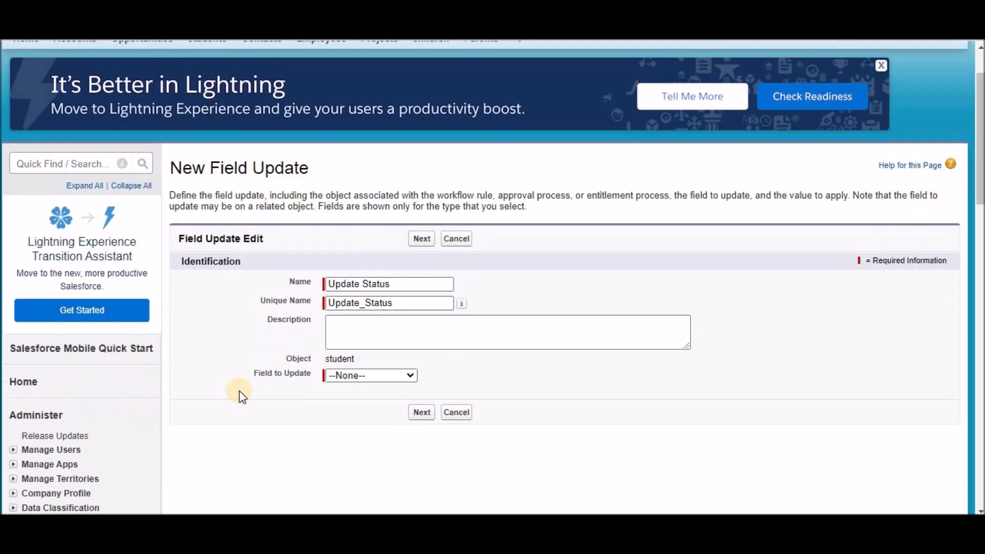
left_click(343, 380)
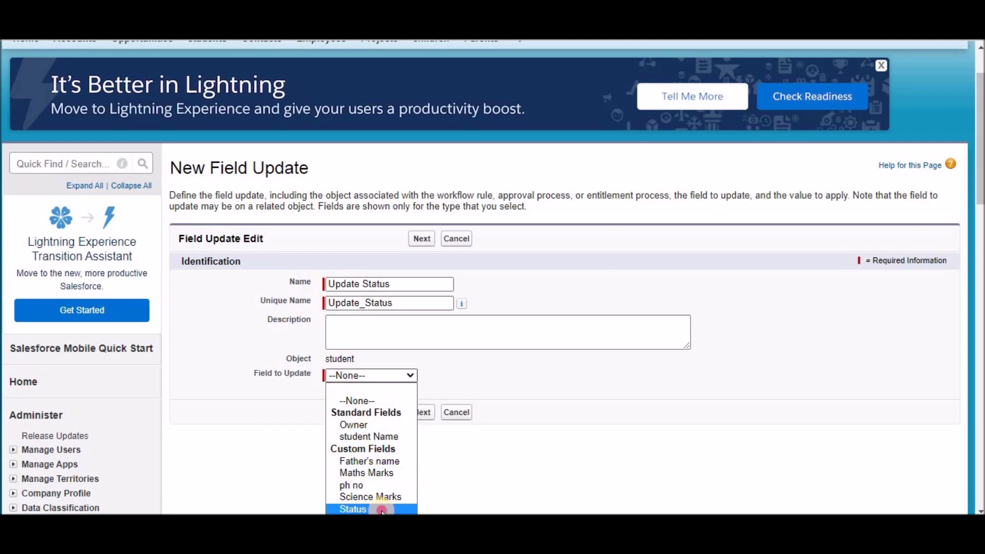
left_click(359, 508)
scroll(389, 383, "down", 2)
left_click(420, 341)
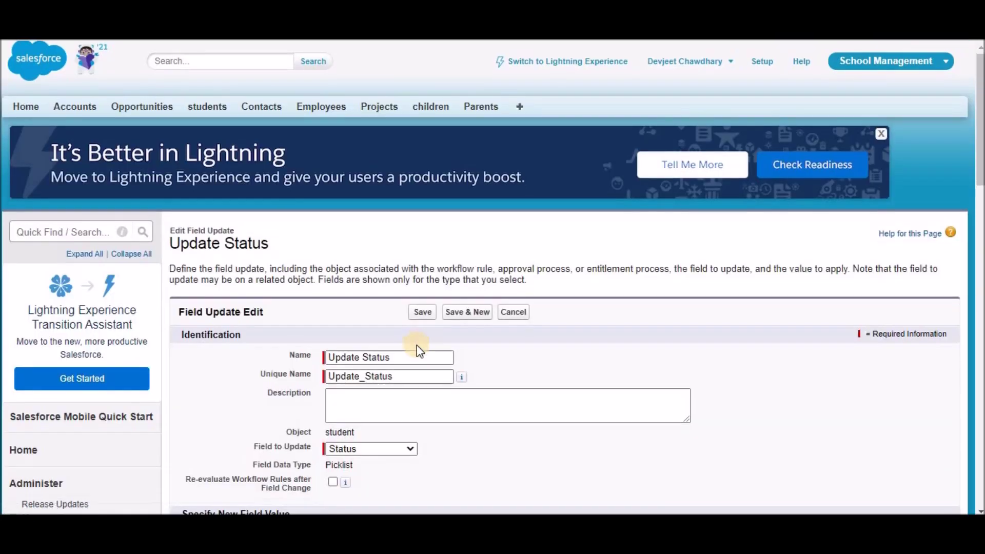
Set the new Status value to the specific value "In Review" and save the field update.
scroll(417, 347, "down", 4)
scroll(418, 349, "down", 2)
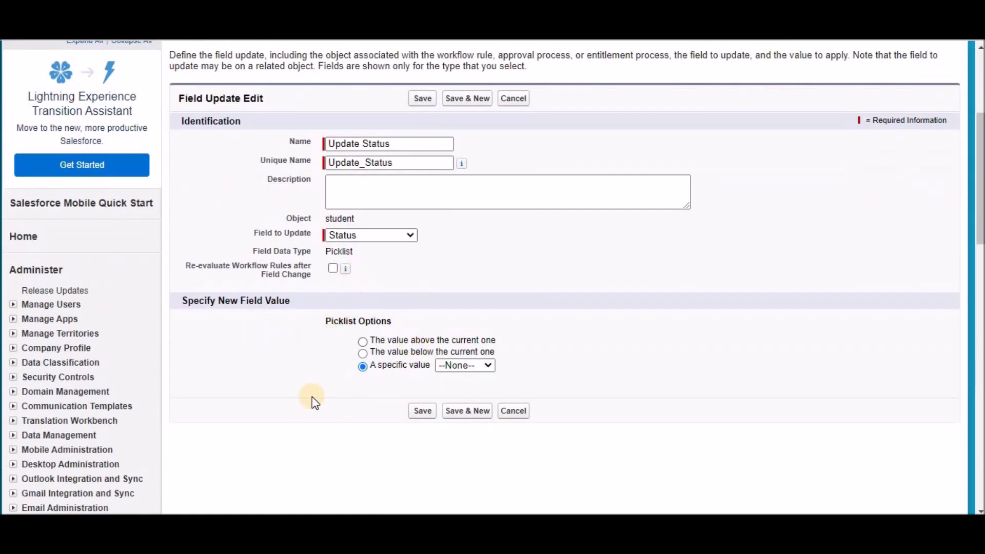
left_click(461, 373)
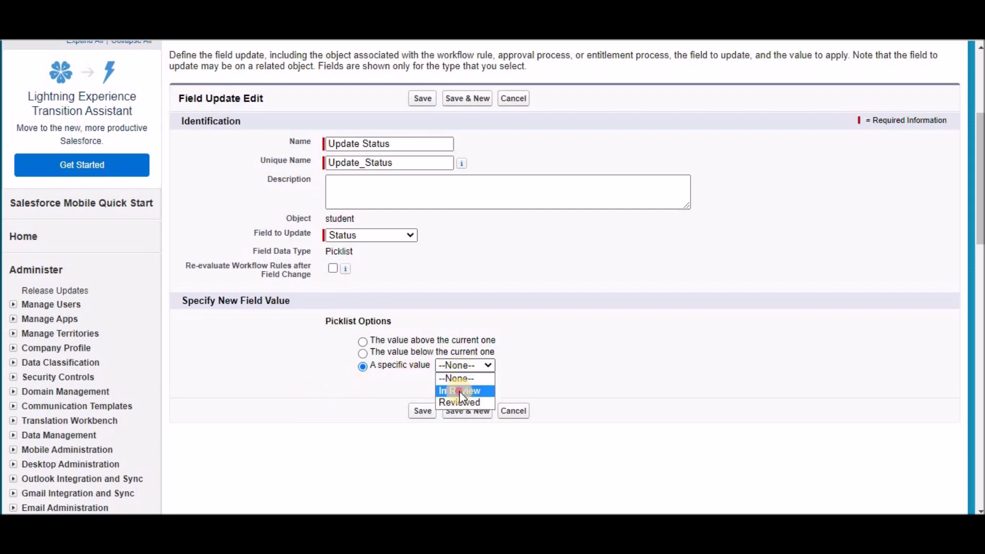
left_click(460, 391)
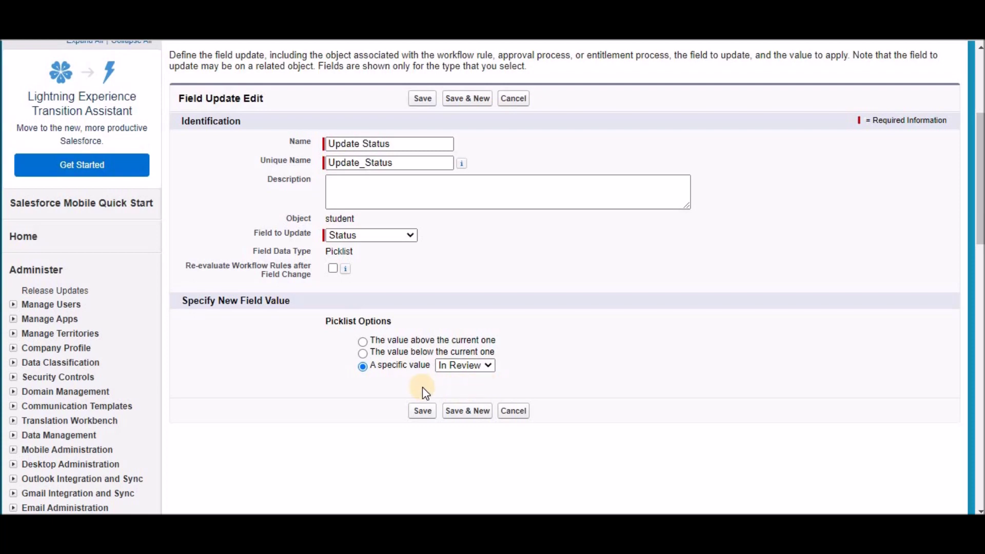
left_click(421, 415)
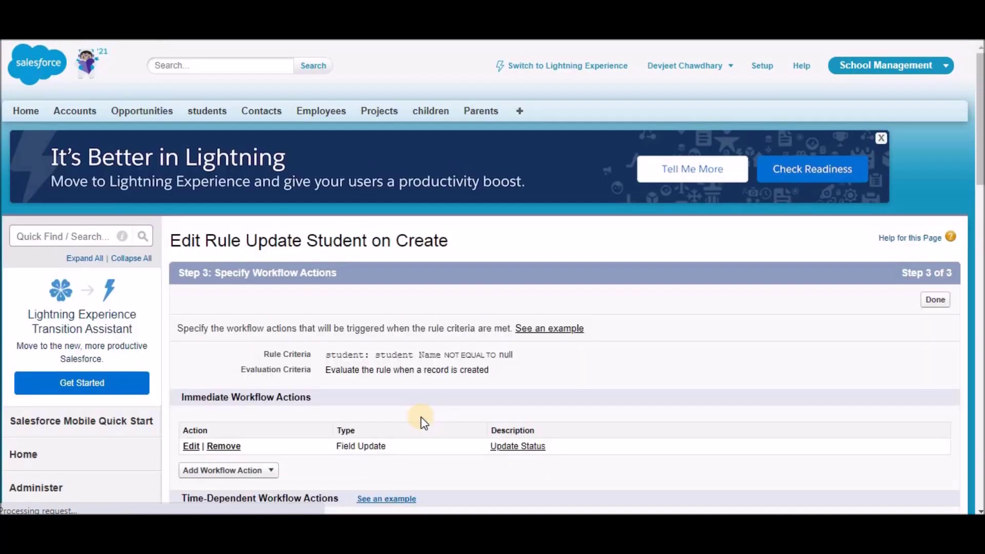
Finish specifying the workflow actions and activate the "Update Student on Create" rule.
scroll(210, 340, "down", 2)
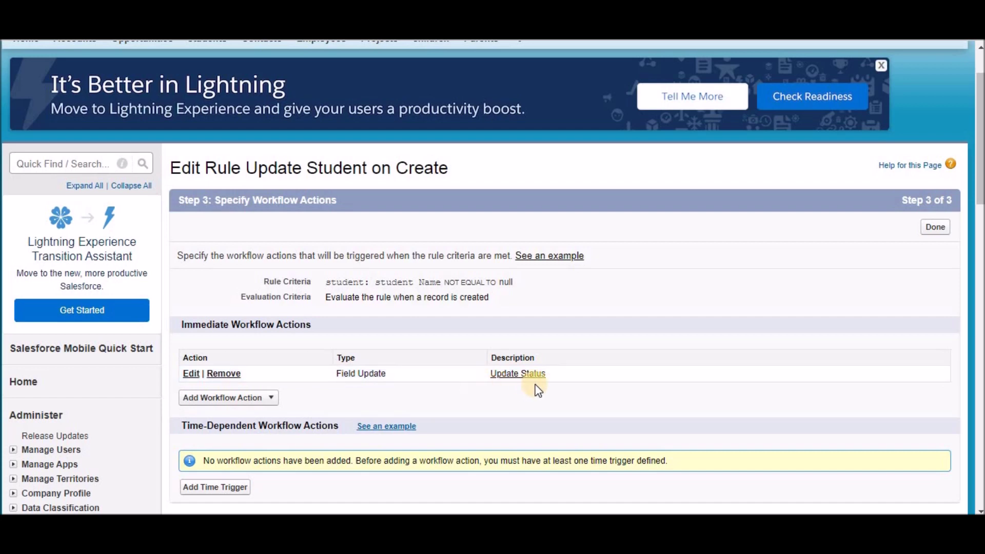
scroll(475, 380, "down", 2)
left_click(233, 325)
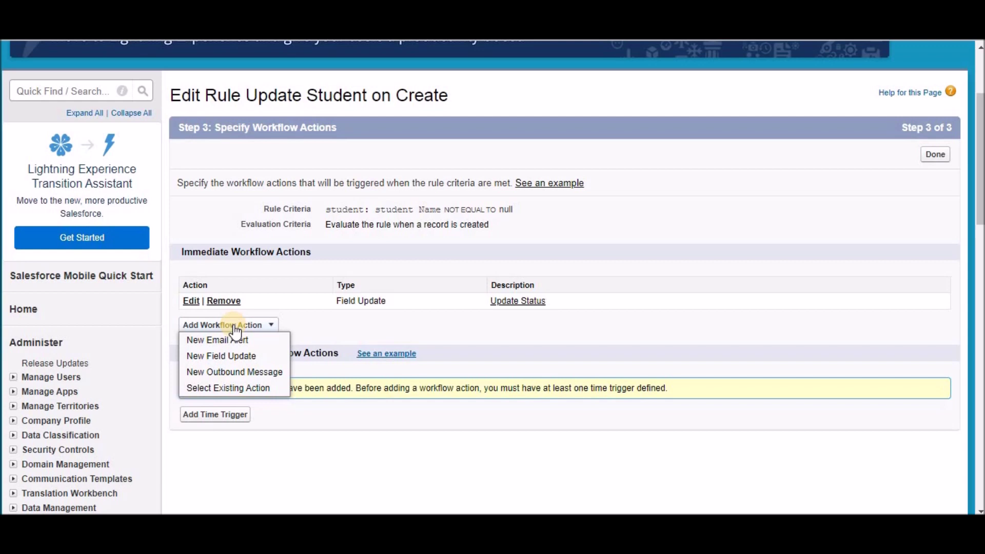
left_click(352, 323)
scroll(777, 318, "up", 2)
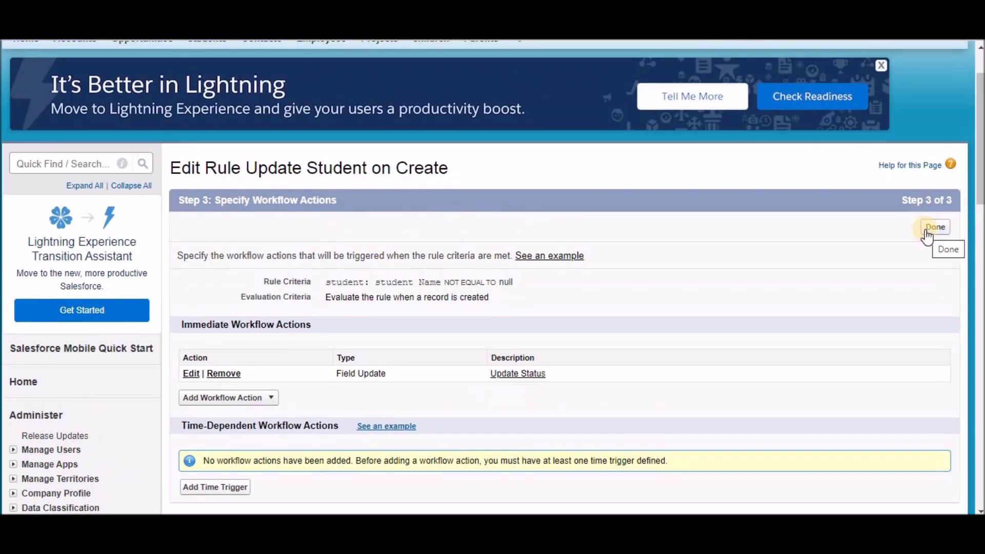
left_click(935, 226)
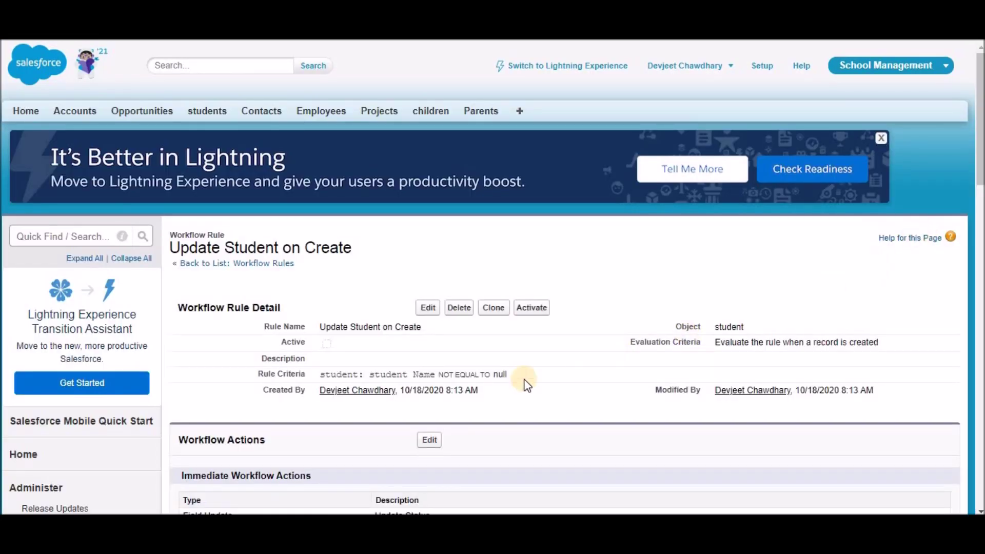
left_click(536, 311)
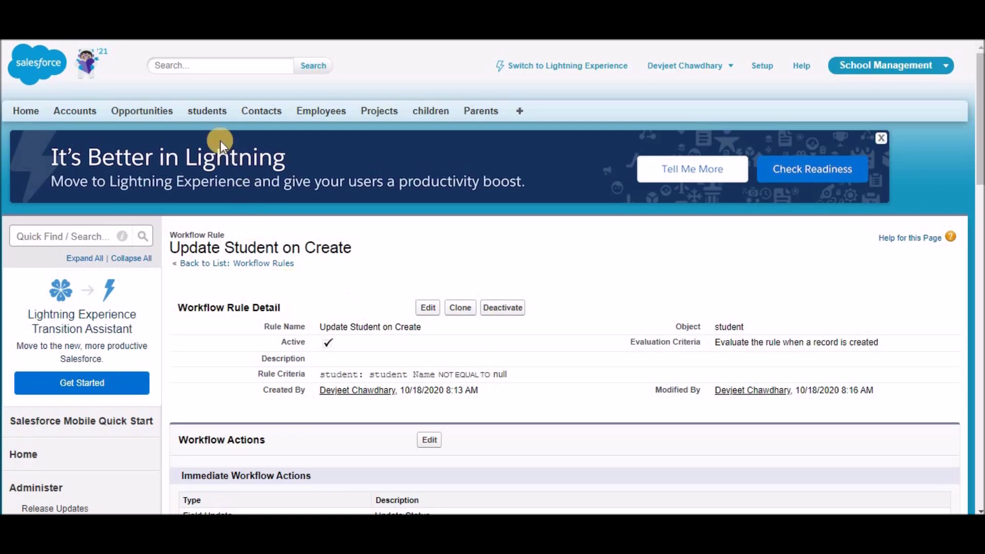
Start a new student record and fill in the student's name, father's name and phone number.
left_click(208, 111)
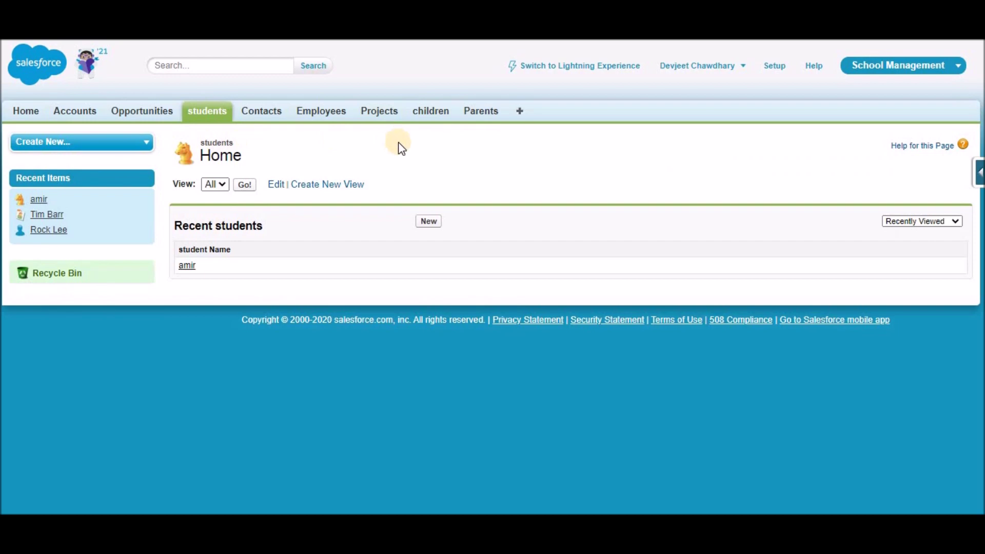
left_click(424, 223)
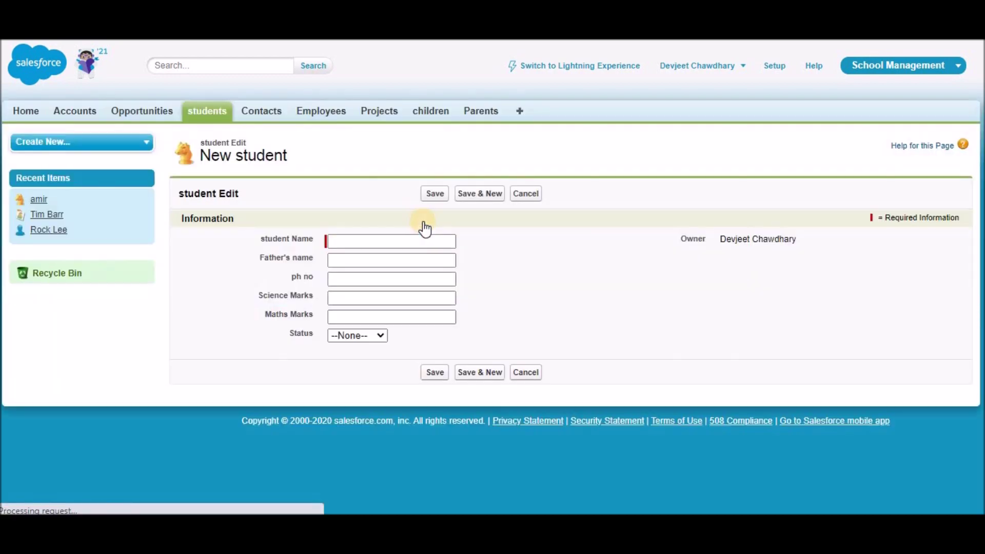
left_click(337, 239)
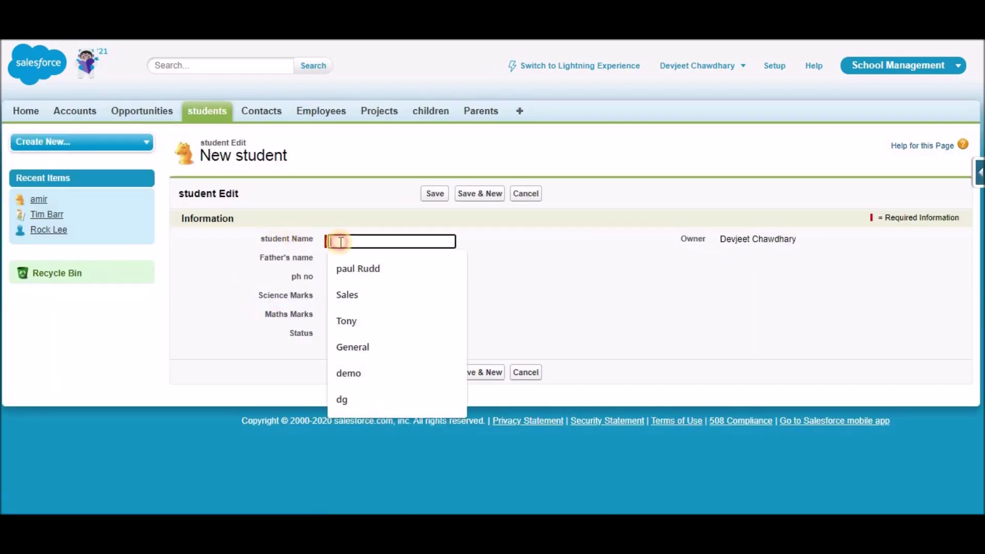
type("Kobe")
left_click(343, 259)
type("Matt")
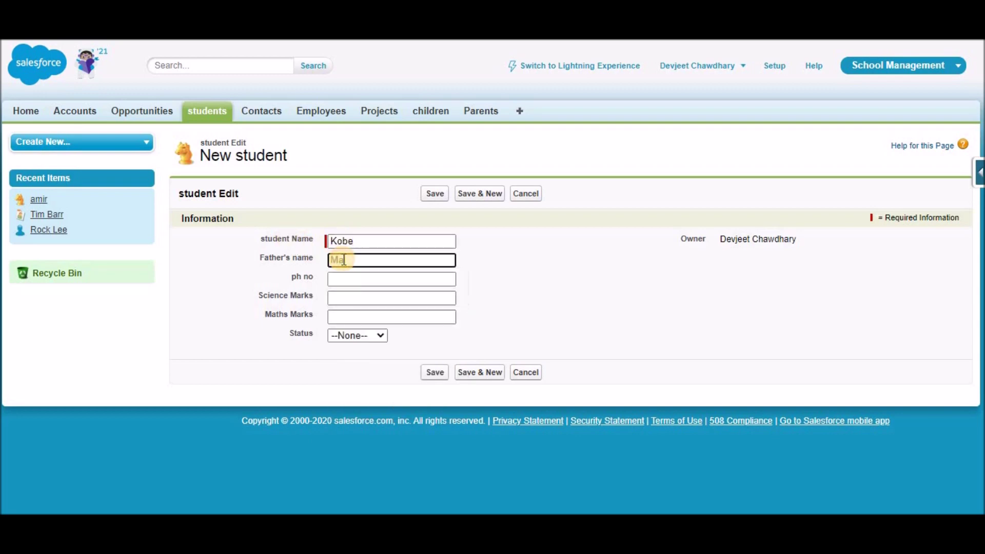
left_click(352, 285)
left_click(353, 305)
Enter 50 for Science Marks and 60 for Maths Marks, leave Status at None, and save the student record.
left_click(338, 297)
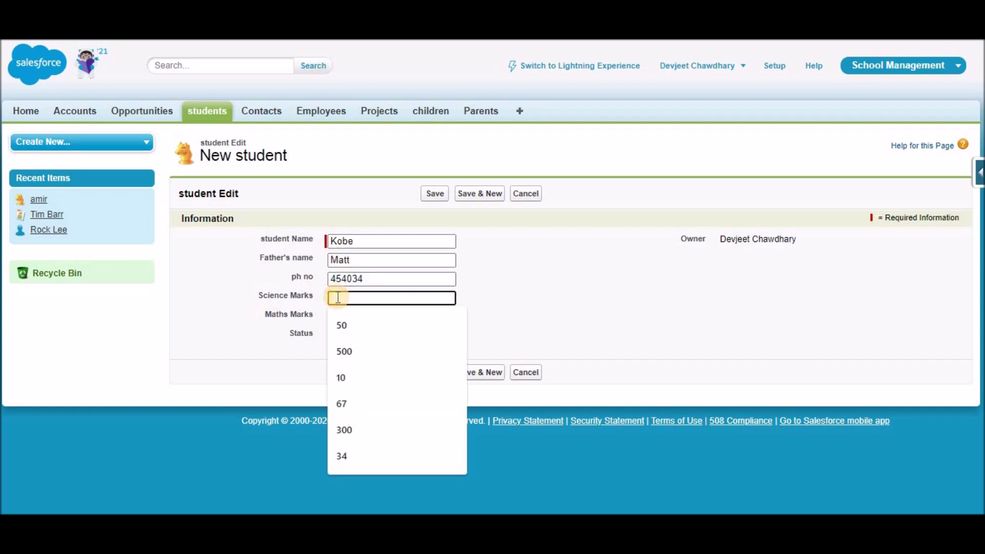
left_click(340, 323)
left_click(348, 317)
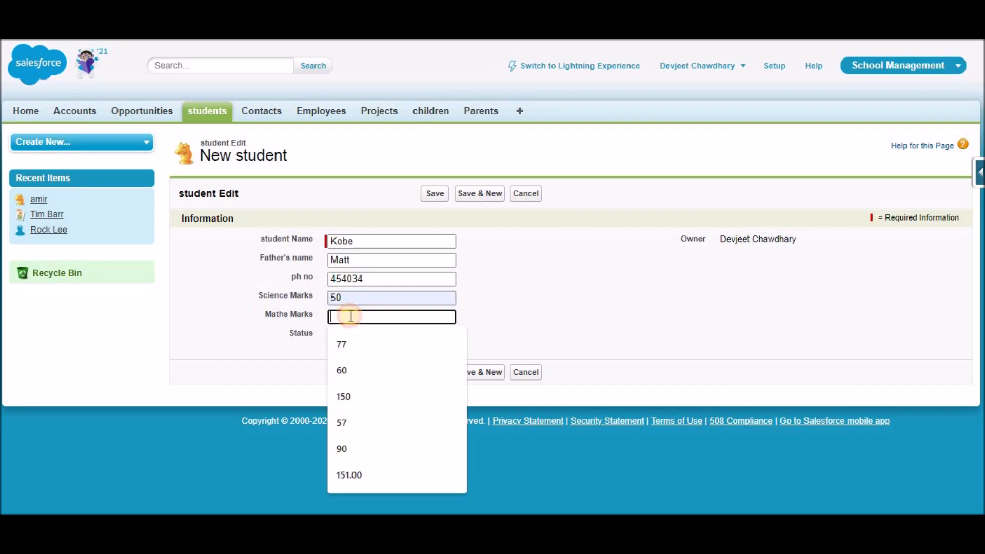
left_click(354, 362)
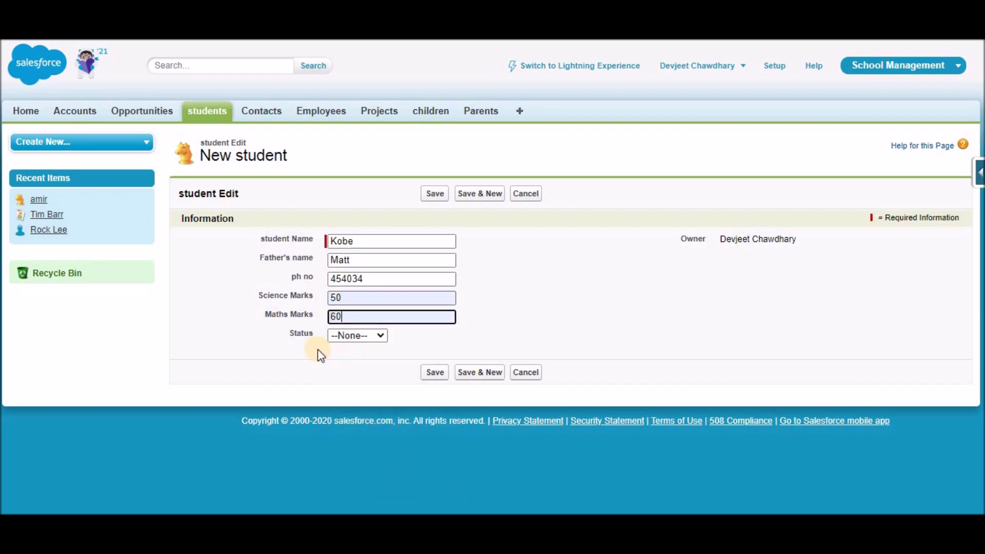
left_click(352, 337)
left_click(352, 337)
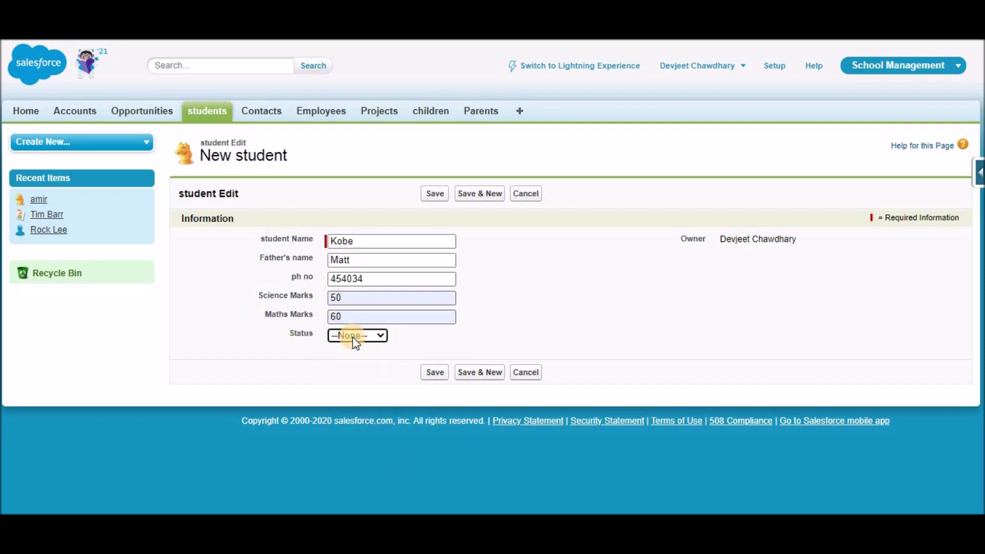
left_click(438, 380)
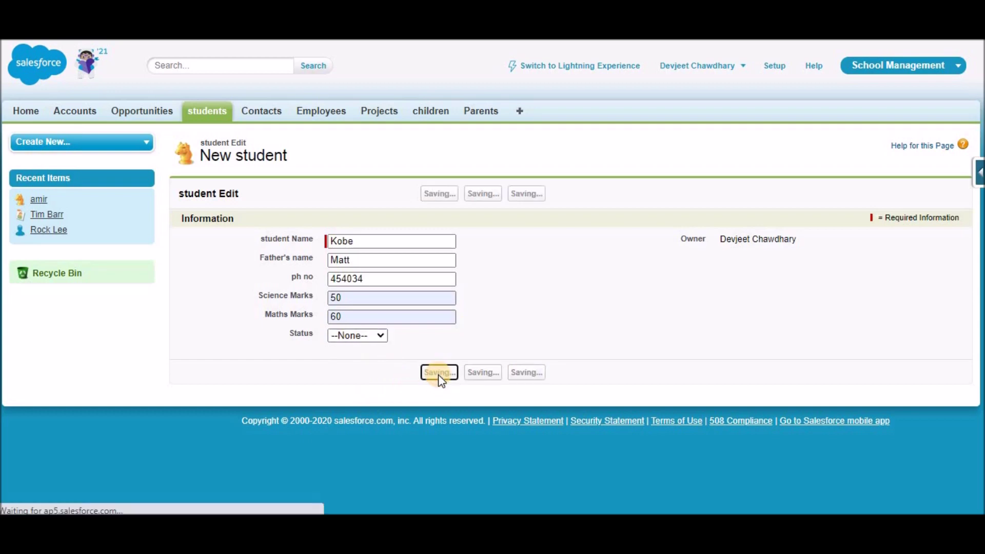
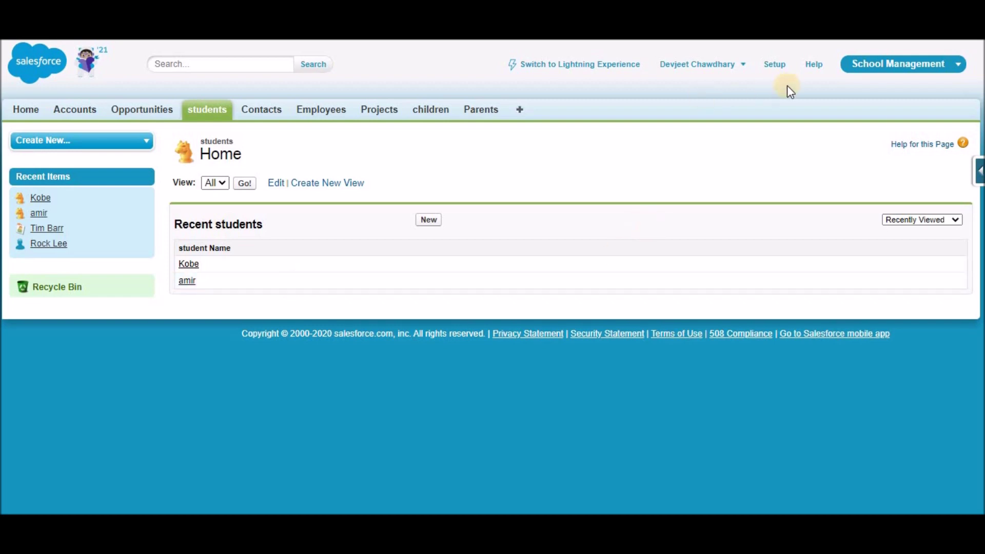
Find the custom objects in Setup and open the student object's definition.
left_click(782, 68)
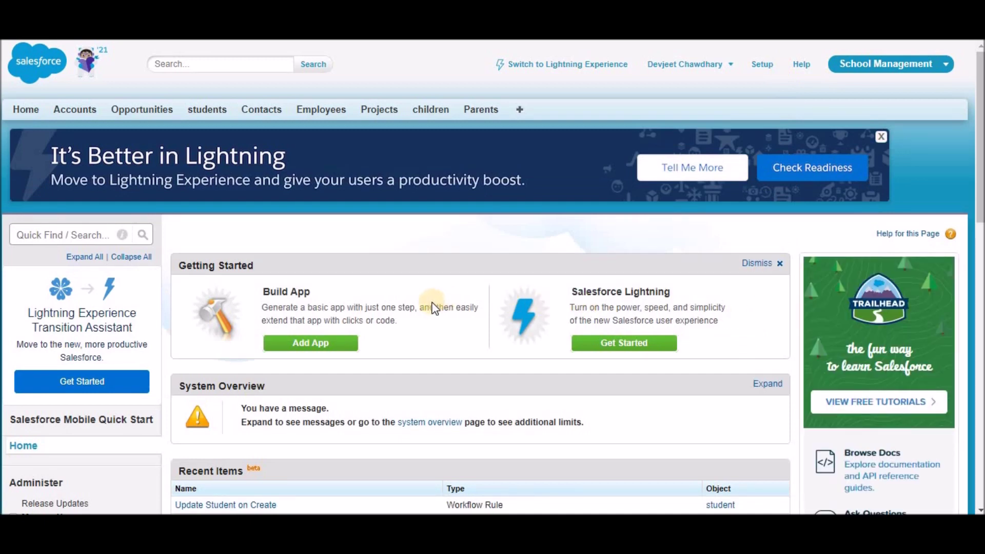
left_click(61, 235)
type("object")
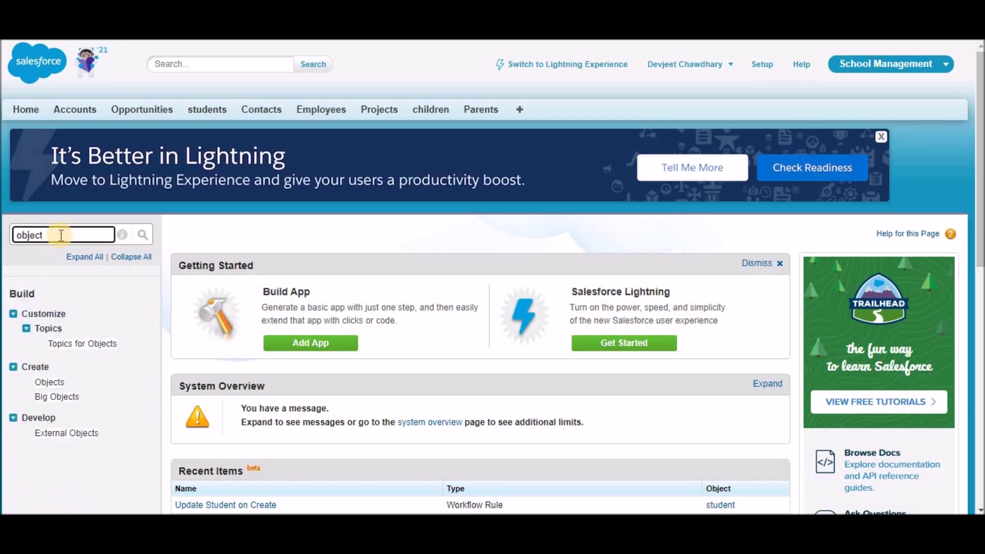
left_click(54, 381)
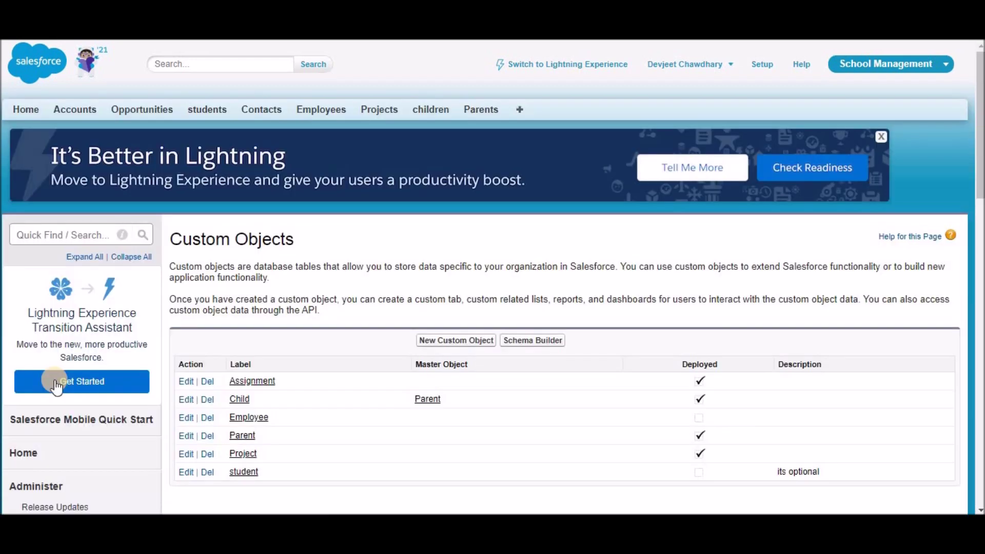
left_click(244, 472)
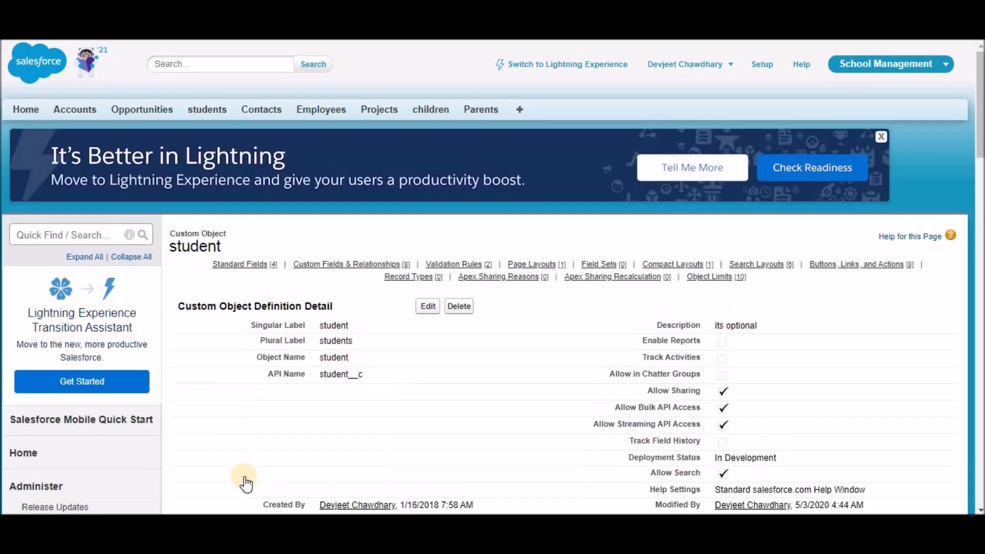
Start a new custom field on the student object with the Email data type and continue to its details.
scroll(244, 477, "down", 7)
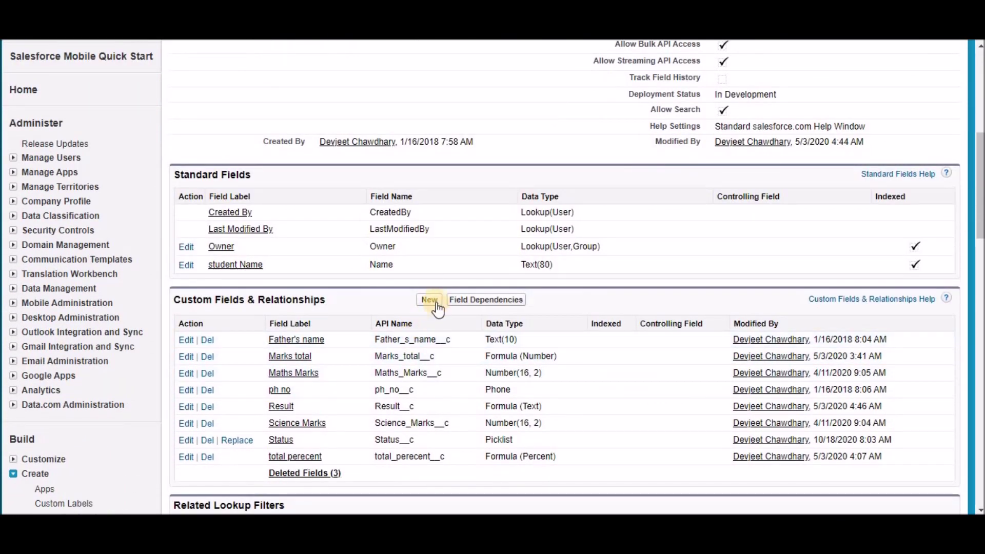
left_click(430, 300)
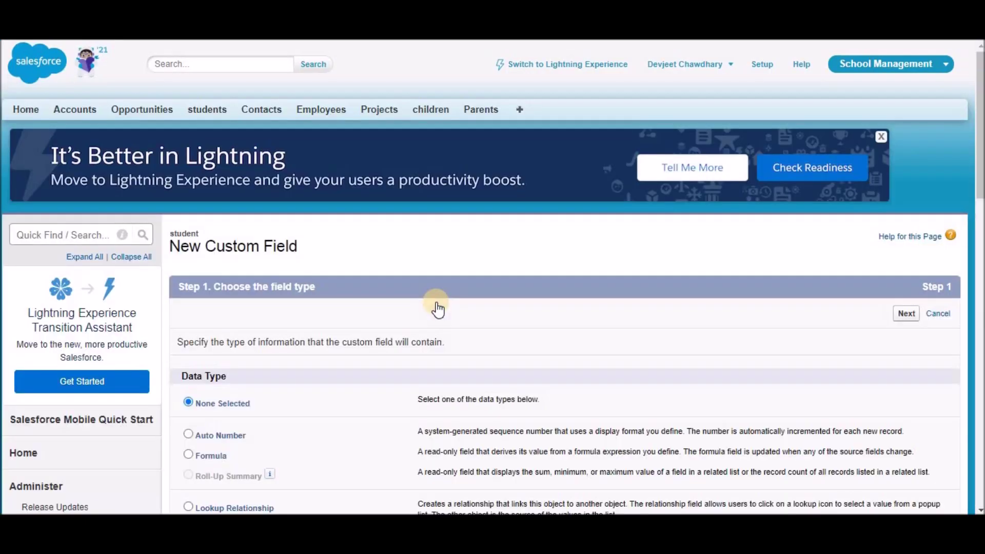
scroll(437, 308, "down", 4)
scroll(438, 307, "down", 3)
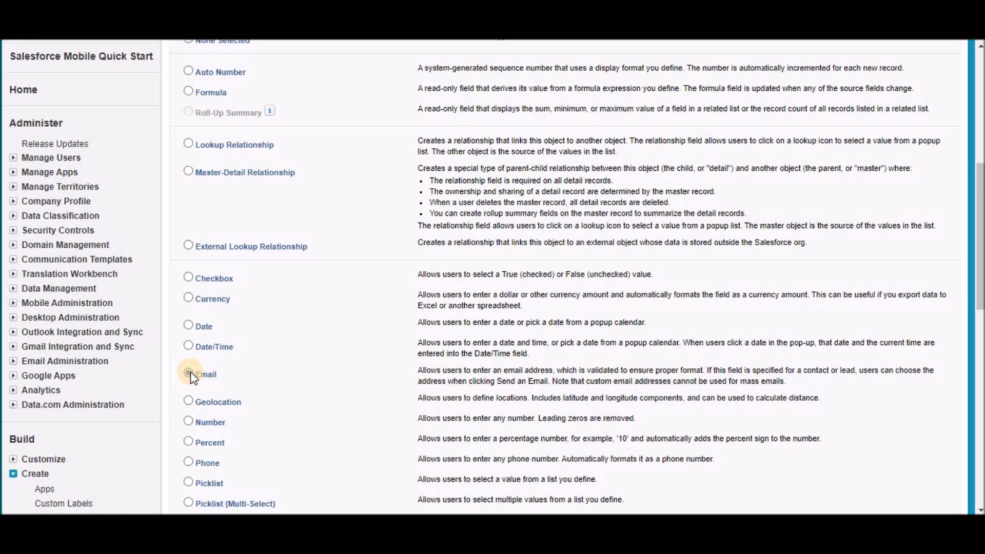
scroll(191, 377, "up", 6)
left_click(896, 243)
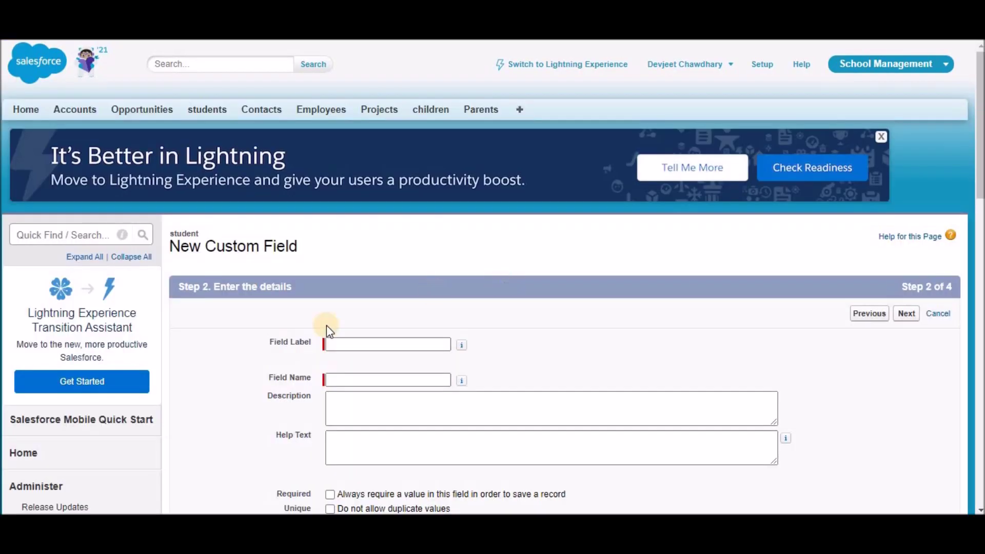
Label the new email field "Parent Email" and continue to field-level security.
left_click(336, 345)
type("P")
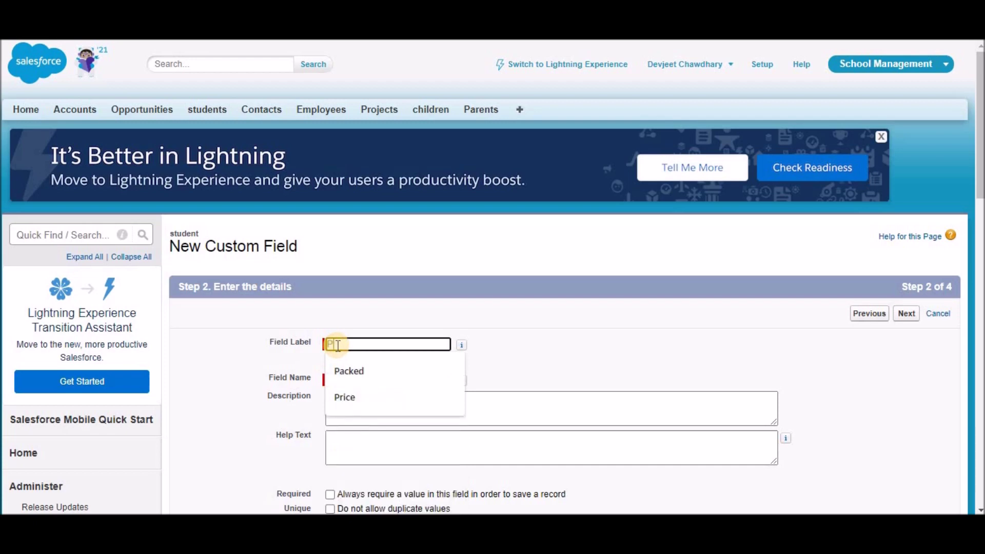
type("arent Email")
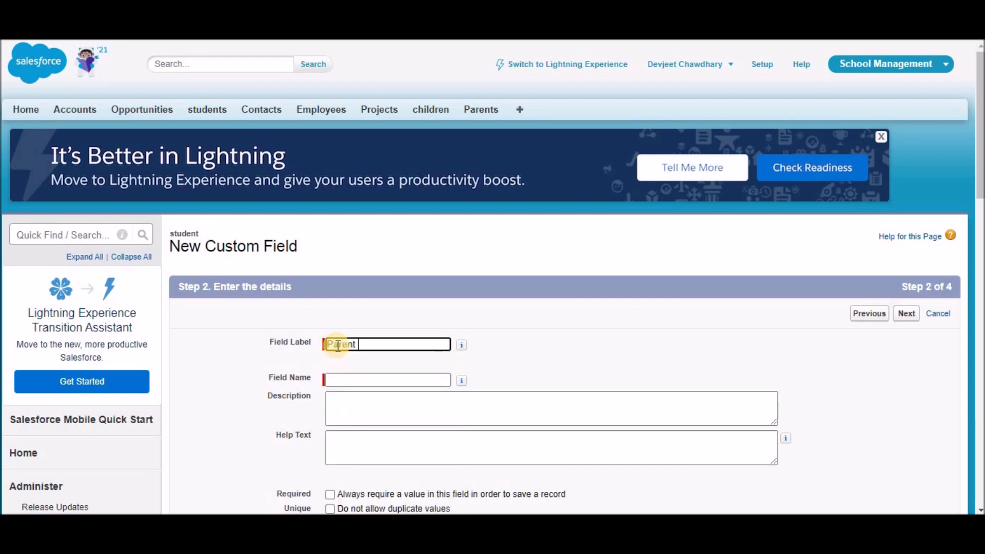
left_click(271, 343)
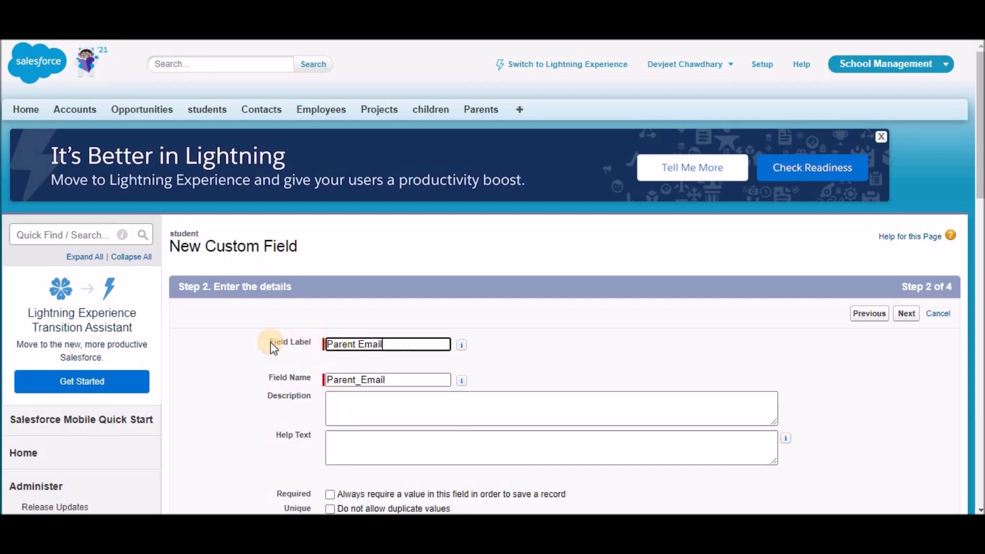
scroll(270, 342, "down", 5)
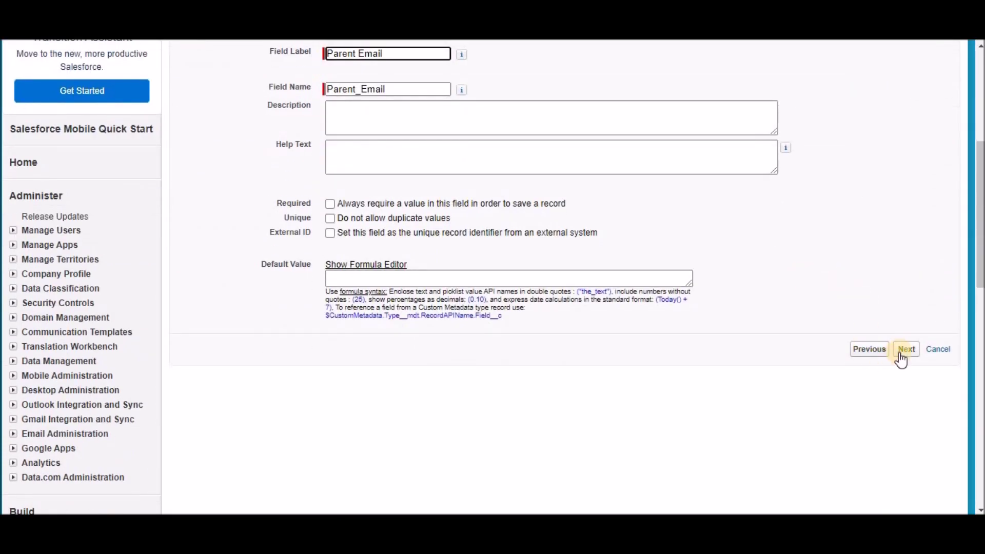
left_click(905, 351)
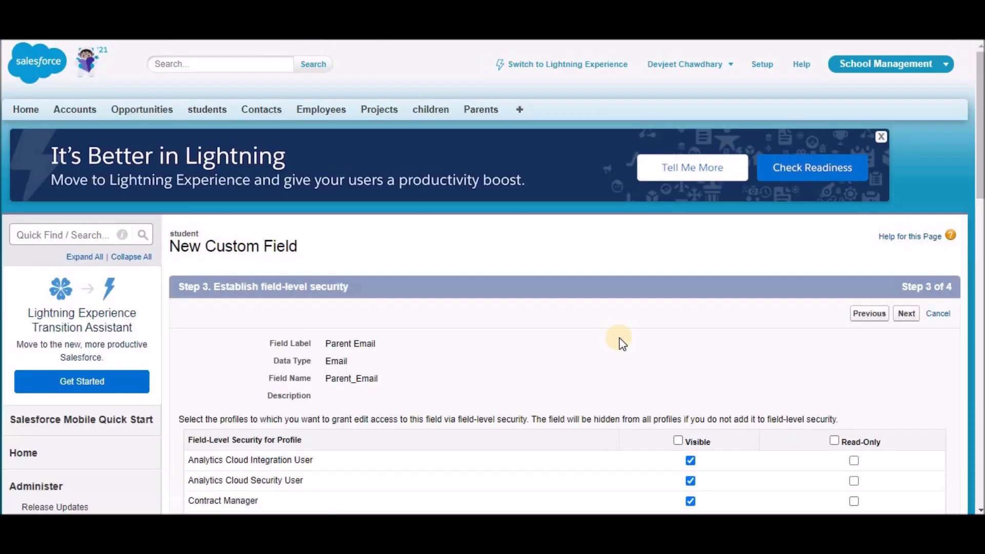
Accept the default profile visibility for the Parent Email field, keep it on the student Layout and save it.
scroll(620, 337, "down", 2)
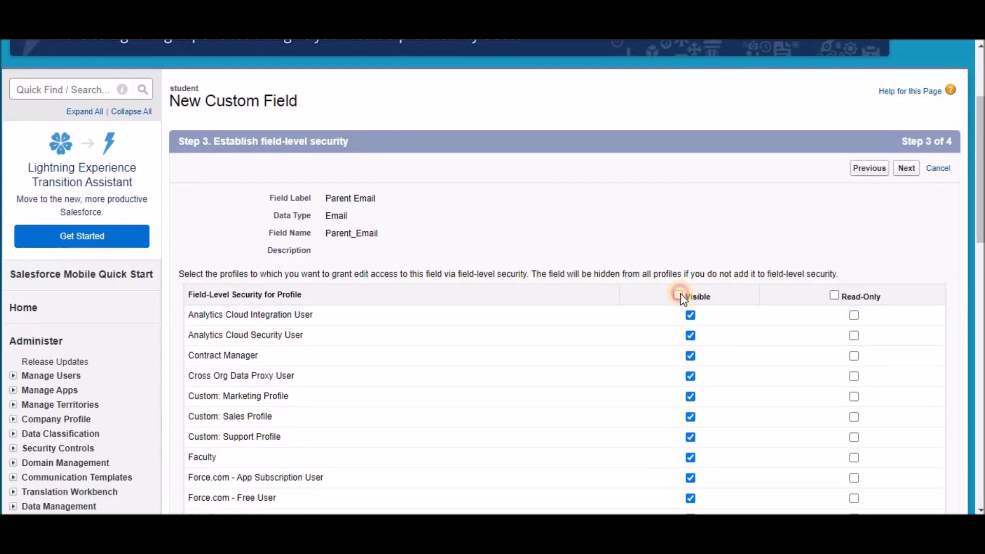
left_click(906, 170)
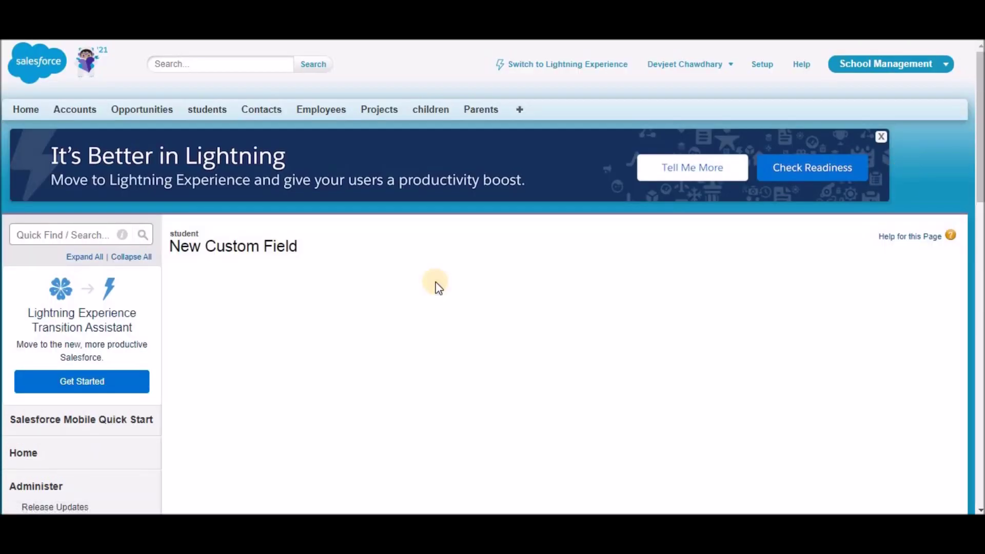
scroll(437, 286, "down", 3)
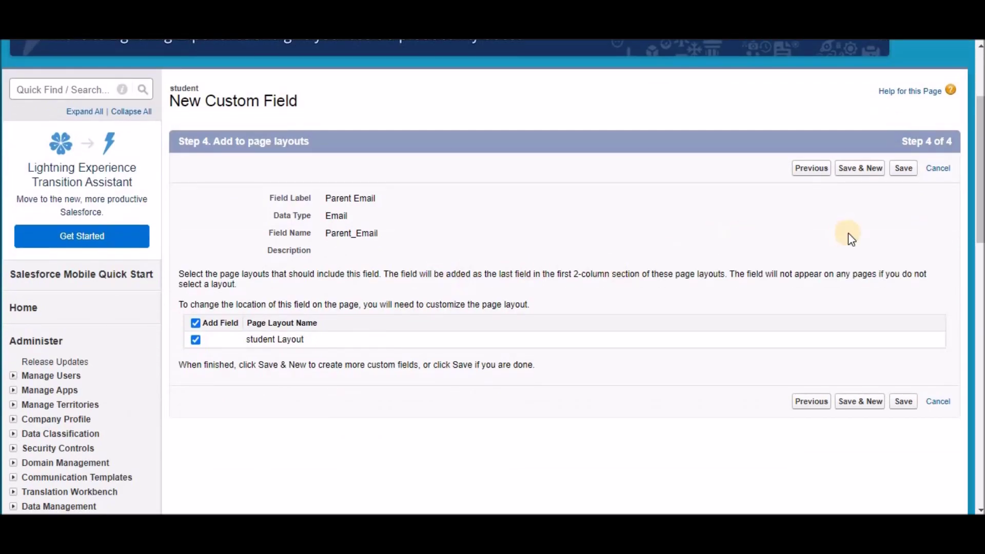
left_click(893, 172)
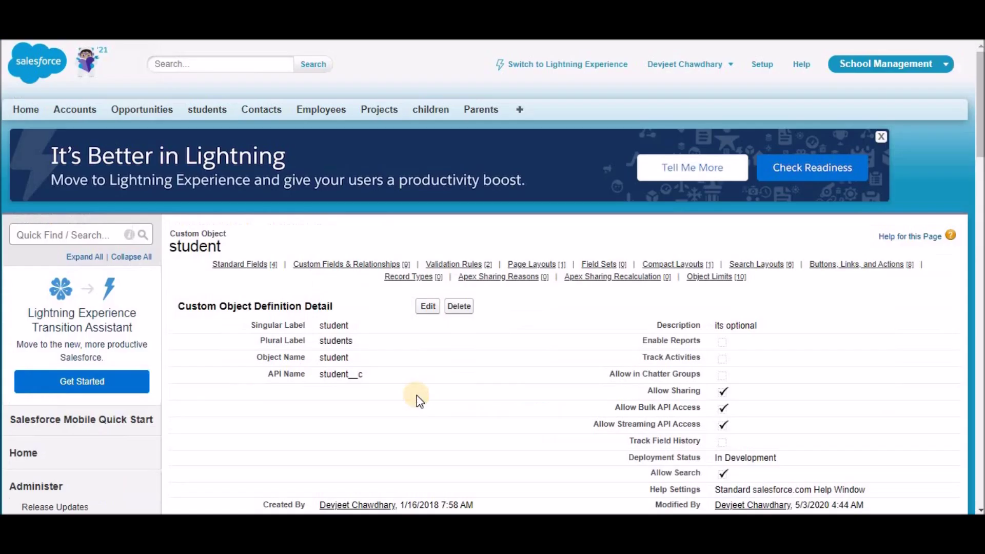
Search Setup for "email" and open the Classic Email Templates.
scroll(418, 399, "down", 10)
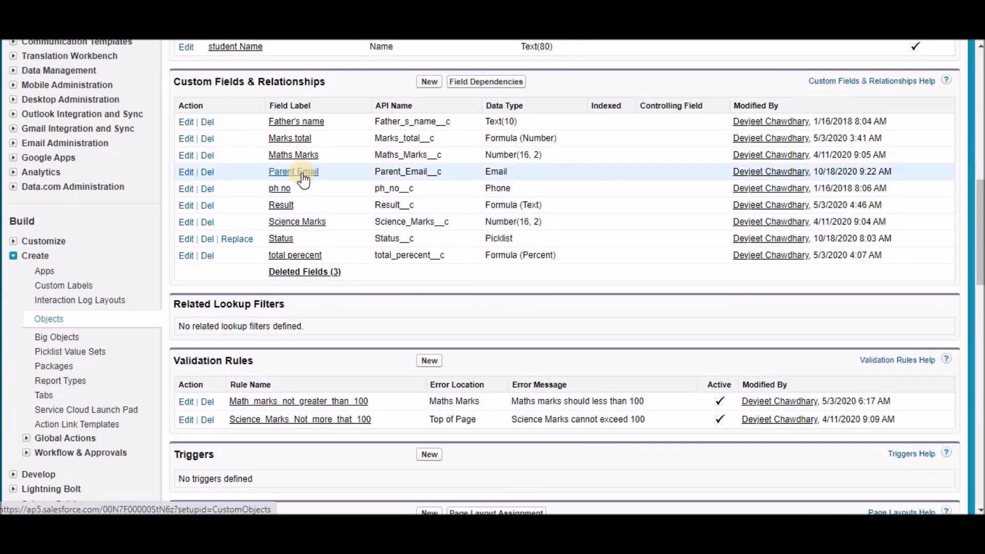
scroll(302, 177, "up", 10)
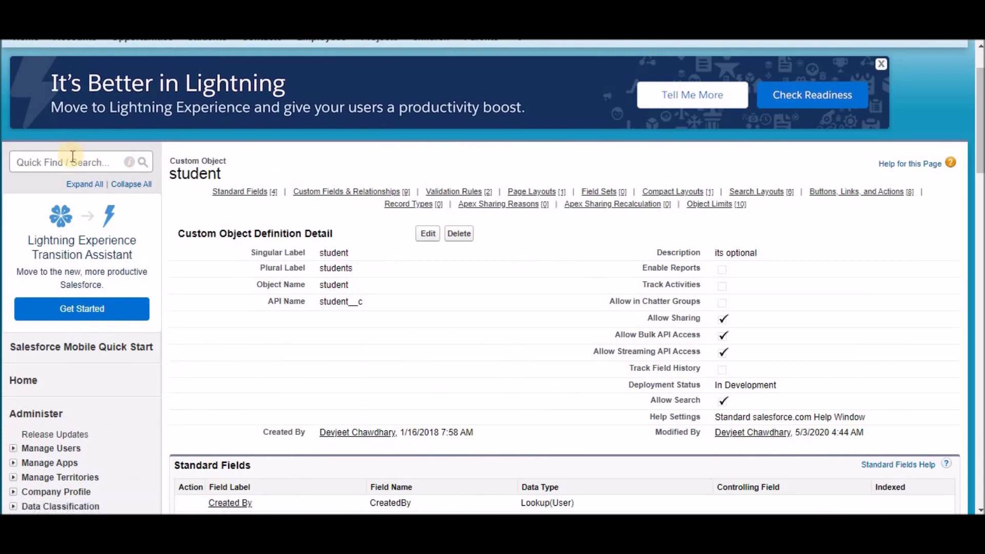
left_click(73, 155)
type("email")
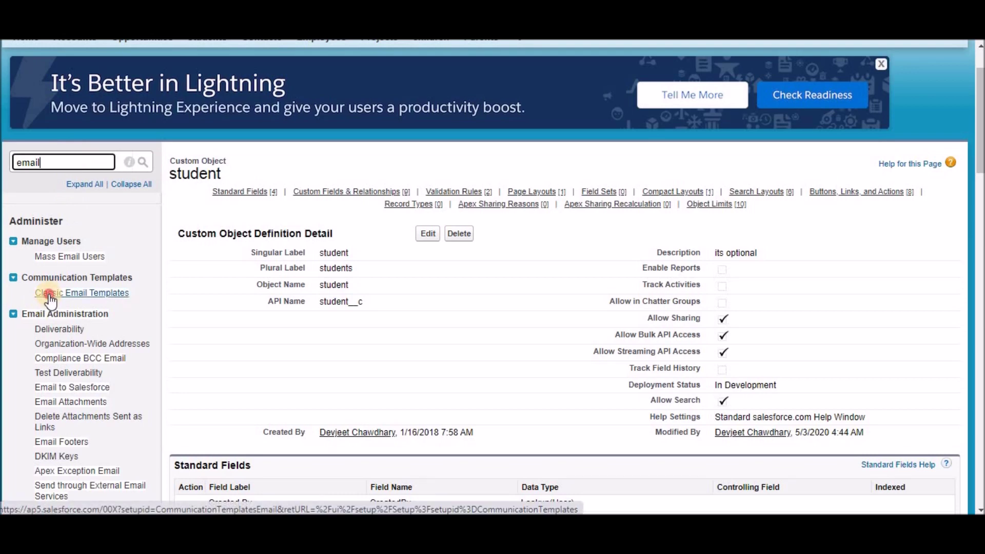
left_click(49, 297)
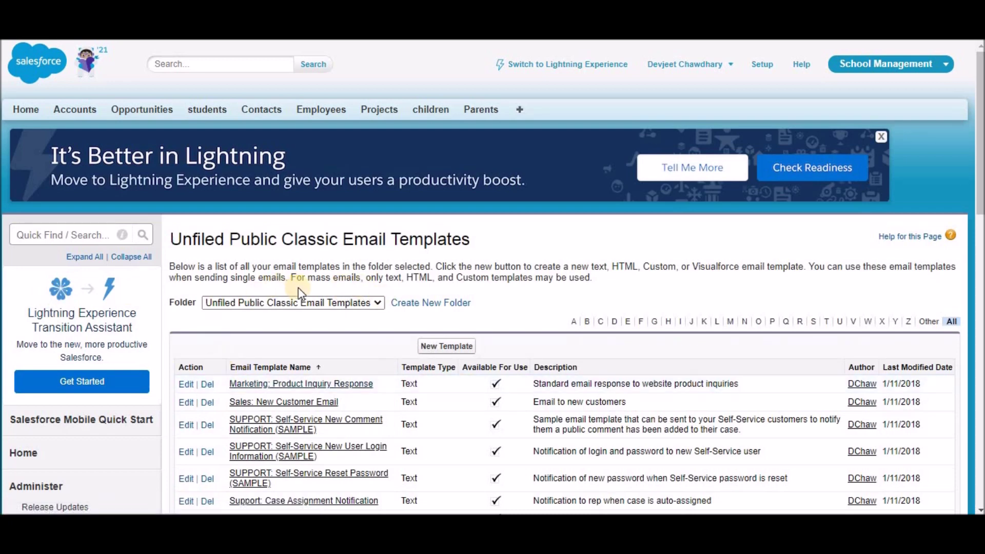
Start a new email template of type Text from the Unfiled Public Classic Email Templates folder and continue to its details.
left_click(288, 304)
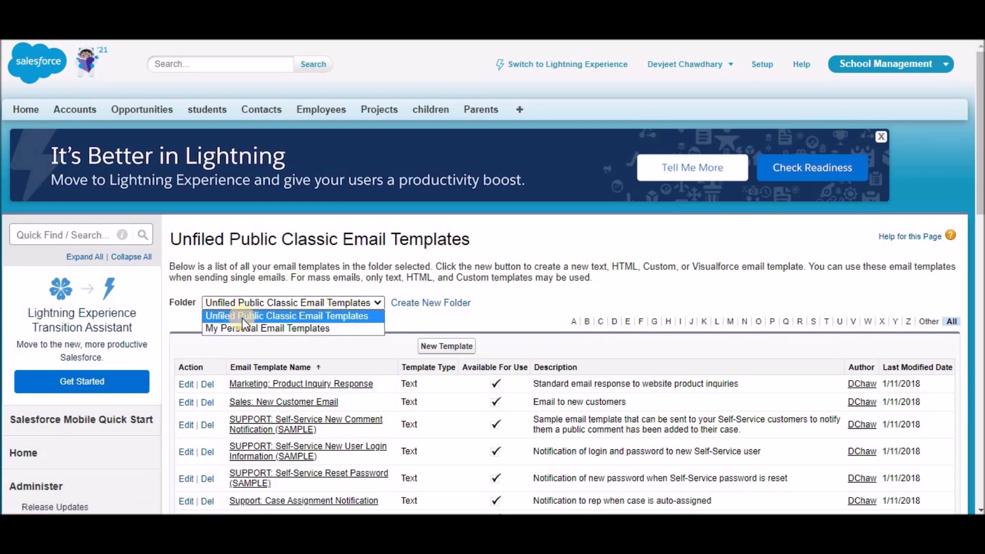
left_click(418, 332)
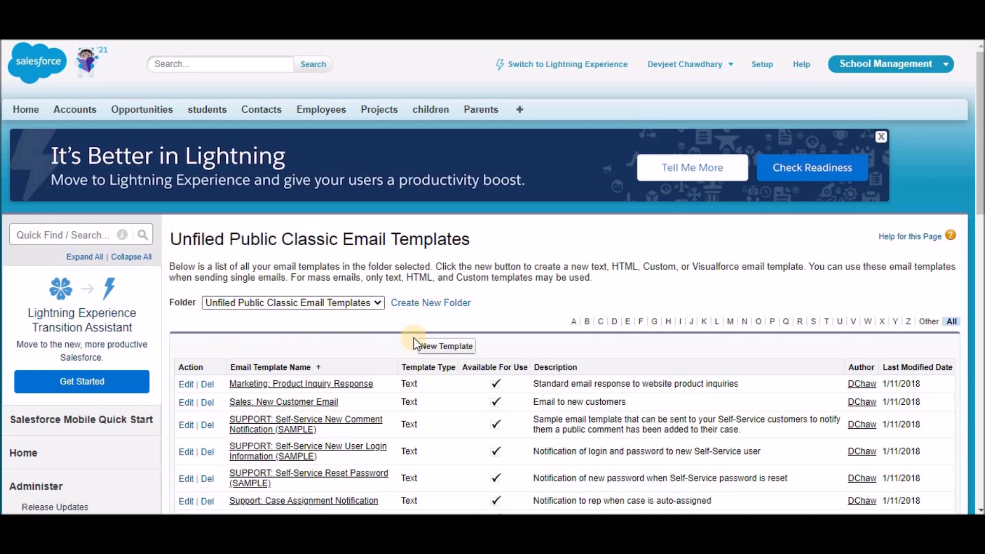
left_click(463, 348)
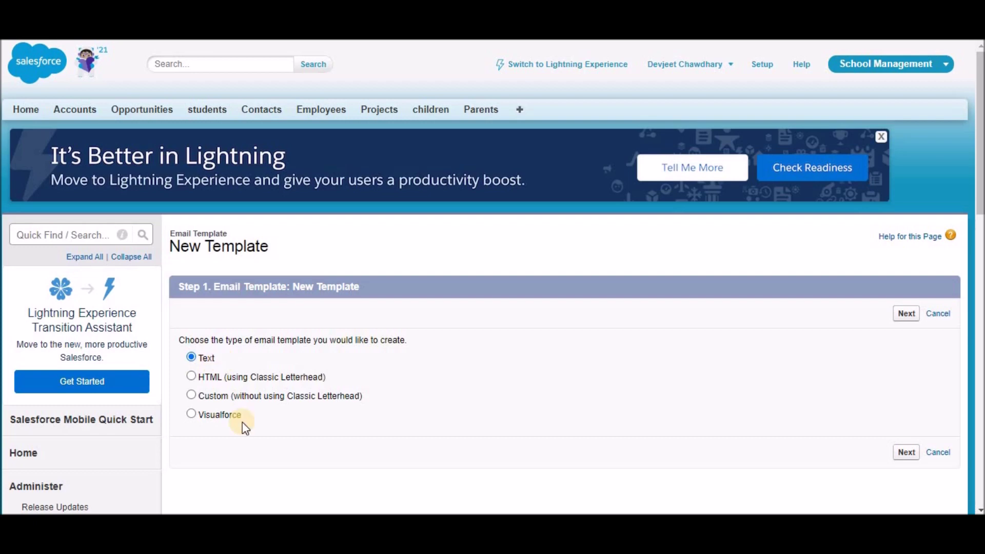
left_click(907, 314)
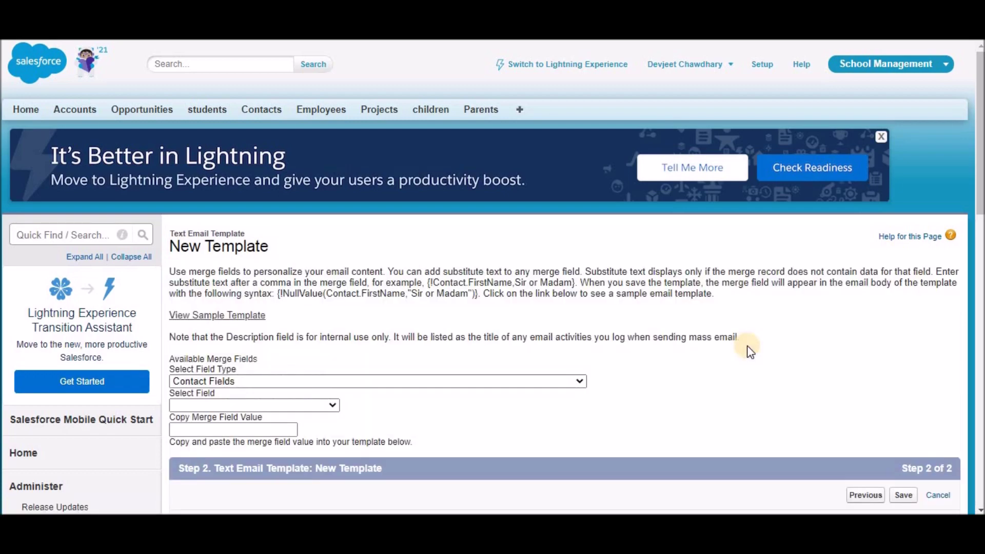
Name the email template "Parent Template" with the unique name Parent_Template.
scroll(748, 349, "down", 4)
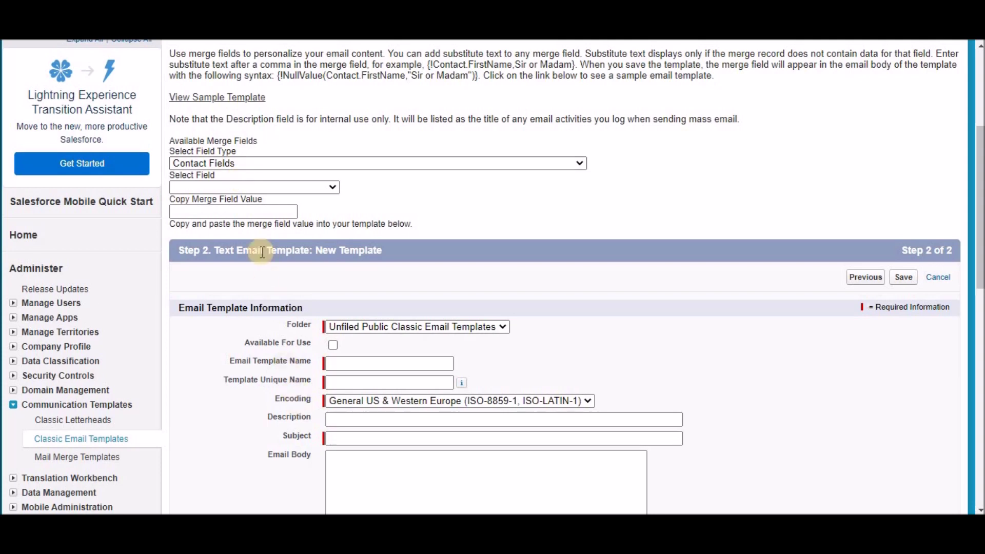
scroll(261, 252, "down", 1)
left_click(351, 291)
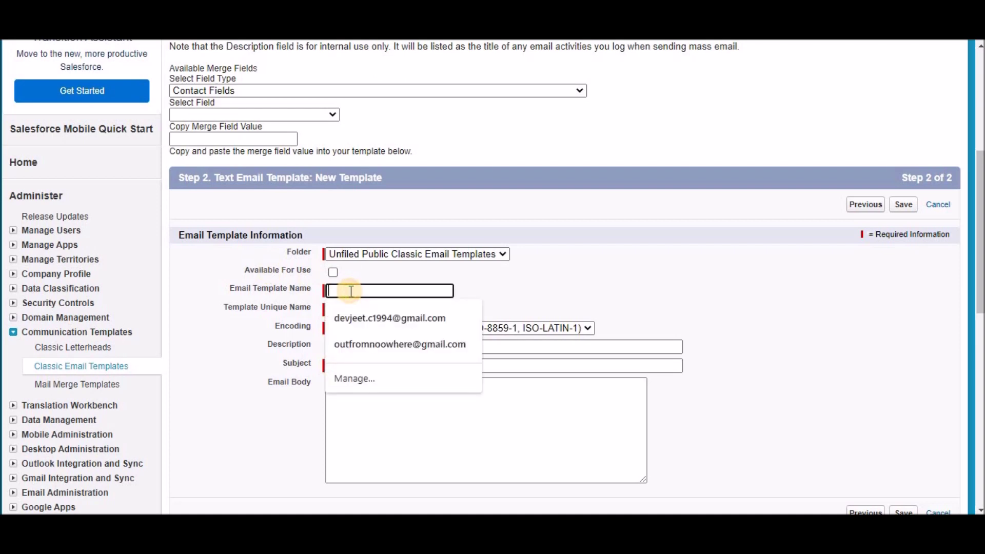
type("Parent T")
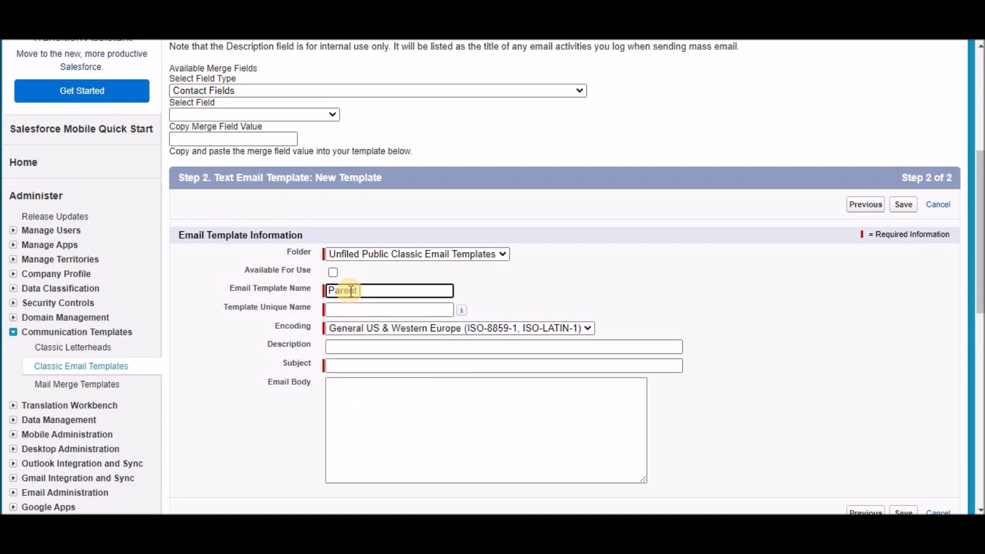
type("emplate")
left_click(299, 310)
scroll(297, 308, "down", 3)
left_click(398, 166)
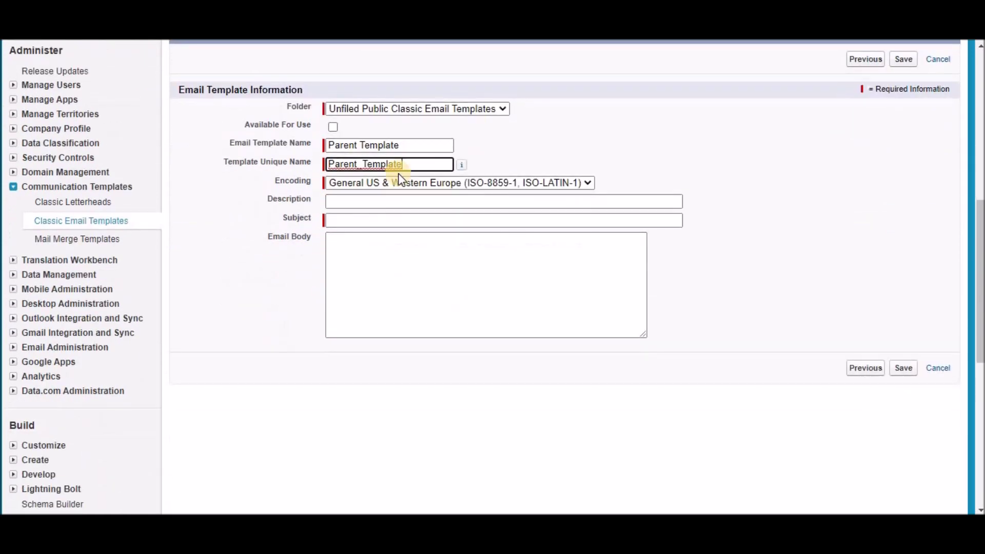
Set the template's subject to "Welcome to BIT School".
left_click(361, 217)
type("Welcome to XYZ")
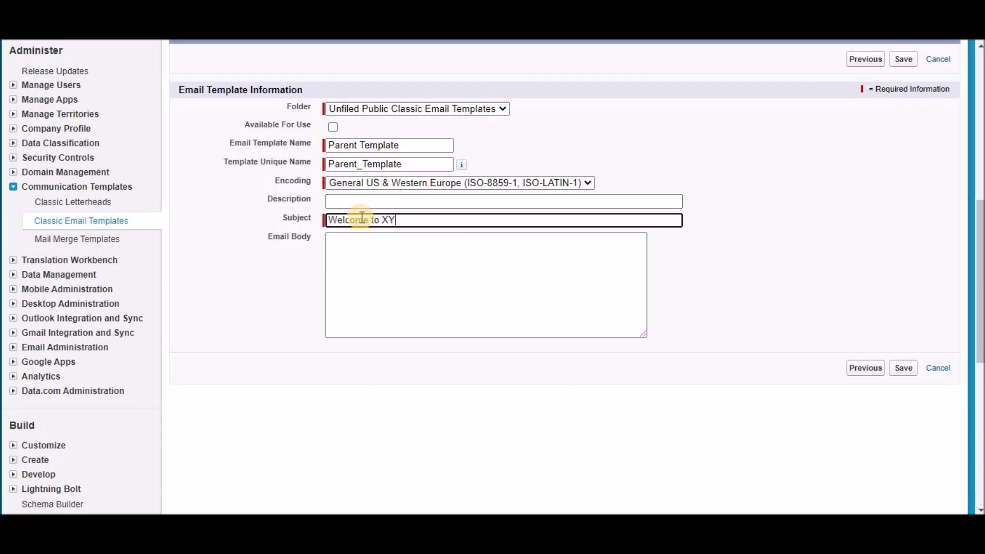
key("BackSpace")
key("BackSpace")
key("BackSpace")
type("BIT School")
Begin the email body with "Hi" and set the merge field type to student Fields.
left_click(359, 263)
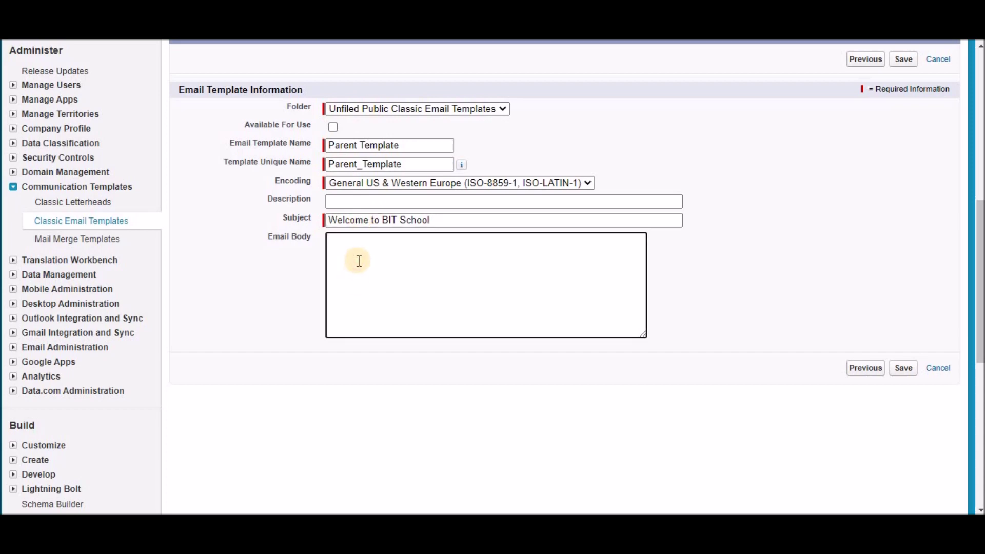
type("Hi")
scroll(359, 261, "up", 4)
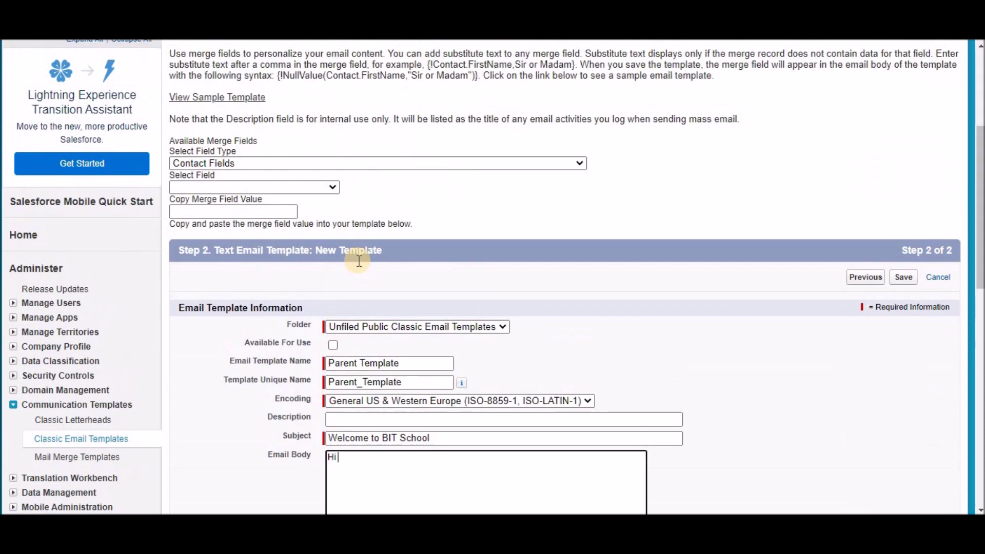
left_click(220, 161)
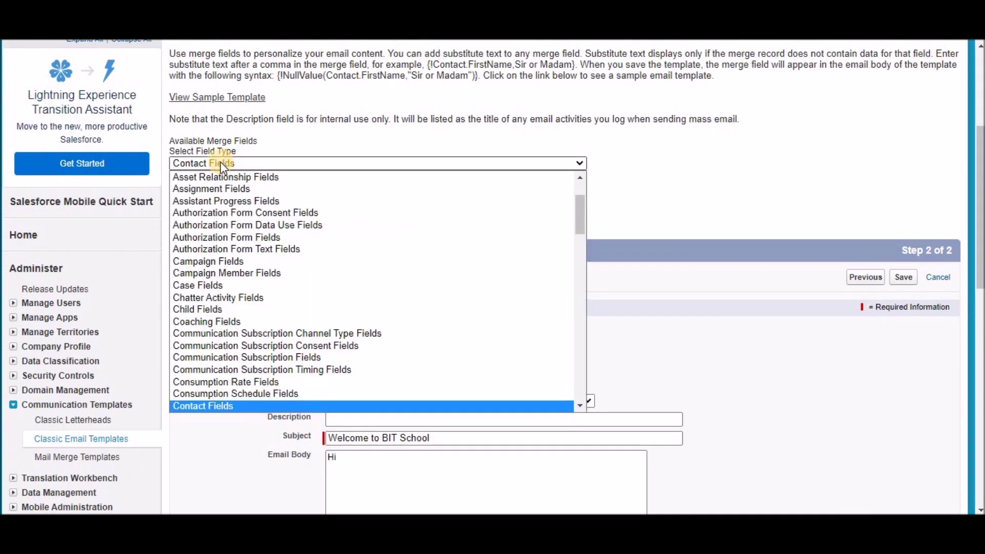
key("Return")
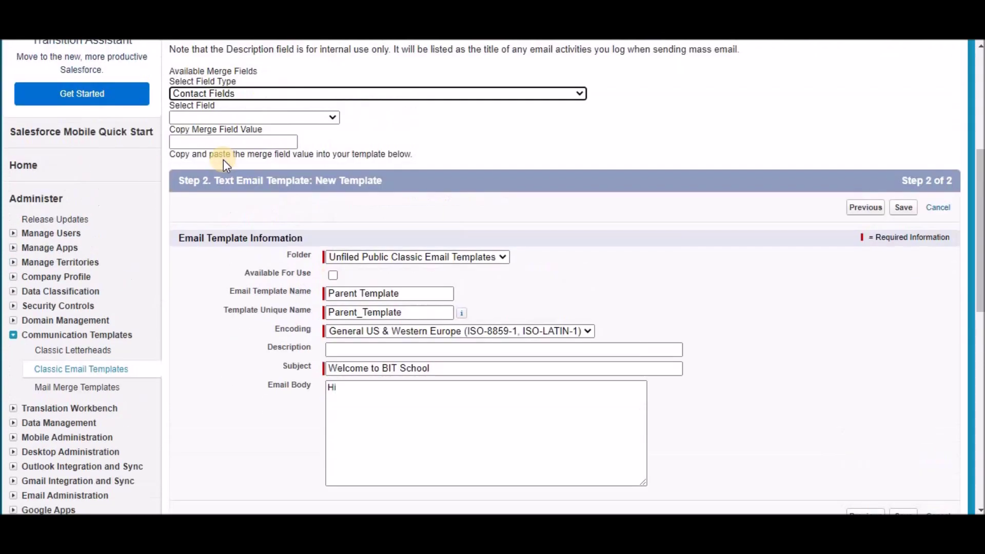
scroll(223, 159, "up", 3)
left_click(248, 237)
scroll(267, 308, "down", 10)
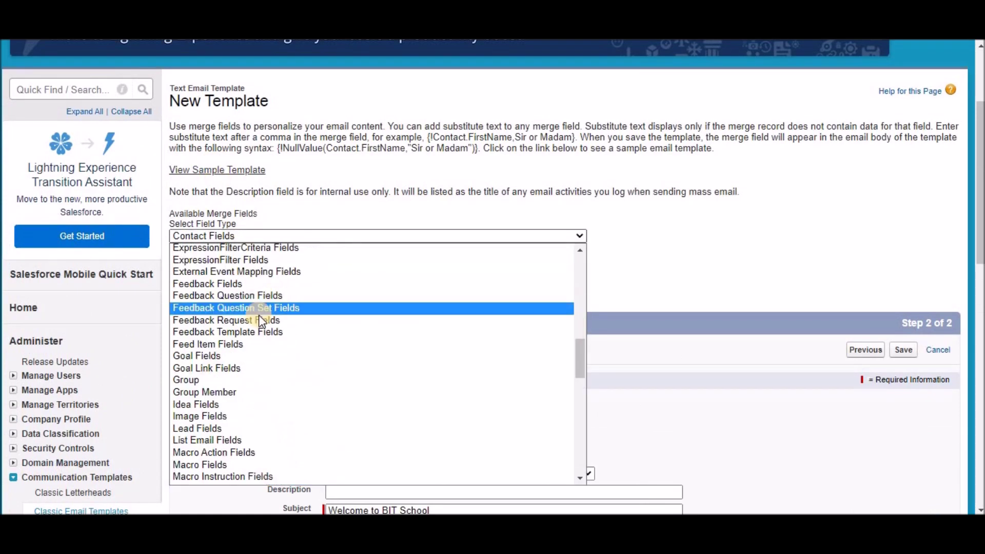
scroll(297, 417, "down", 10)
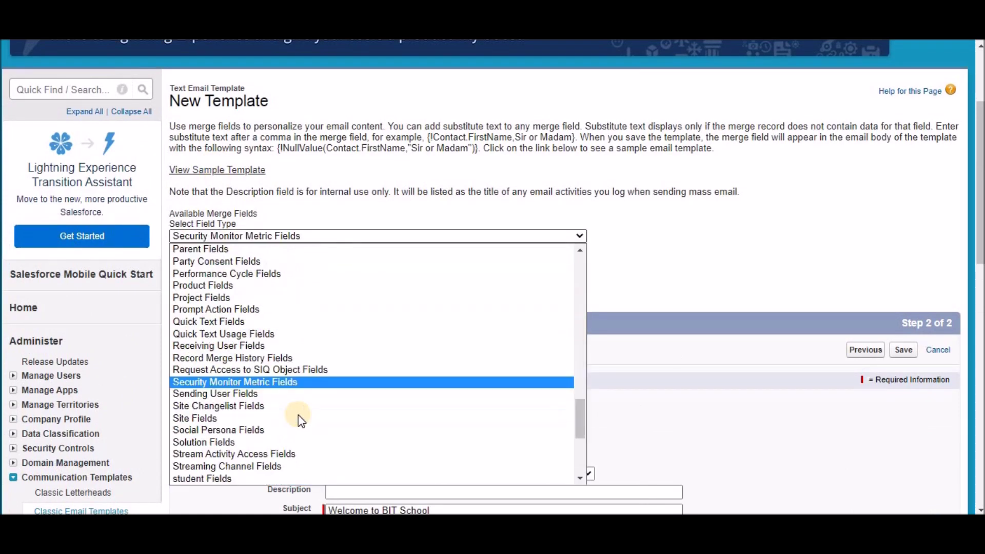
left_click(221, 478)
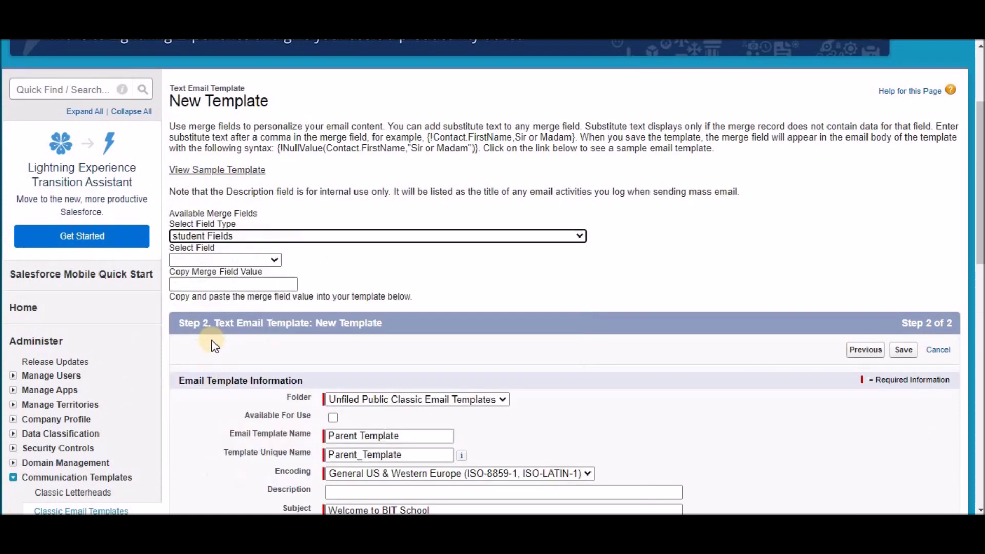
Choose the custom student field Father's name and copy its merge field value.
left_click(229, 259)
scroll(227, 254, "down", 3)
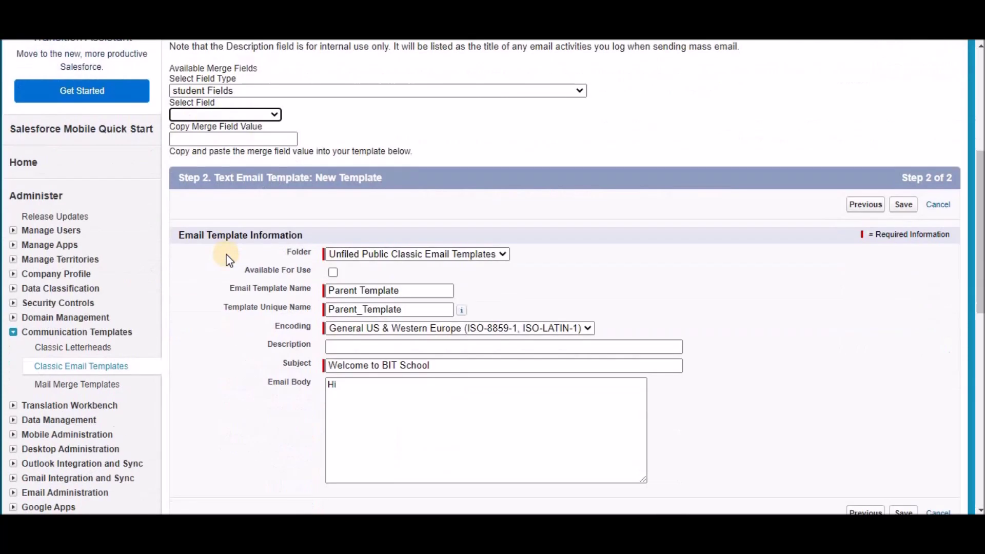
left_click(230, 118)
scroll(220, 272, "down", 3)
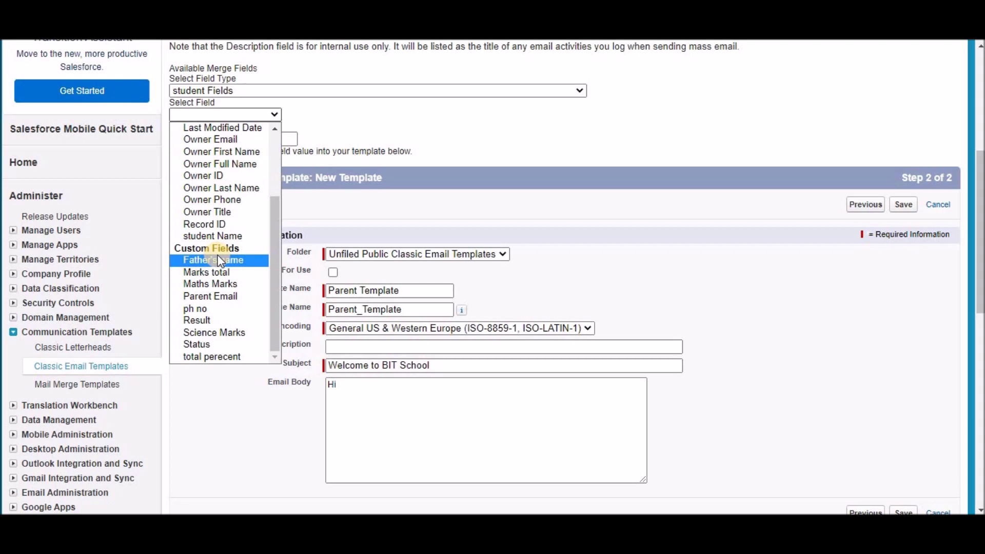
left_click(220, 261)
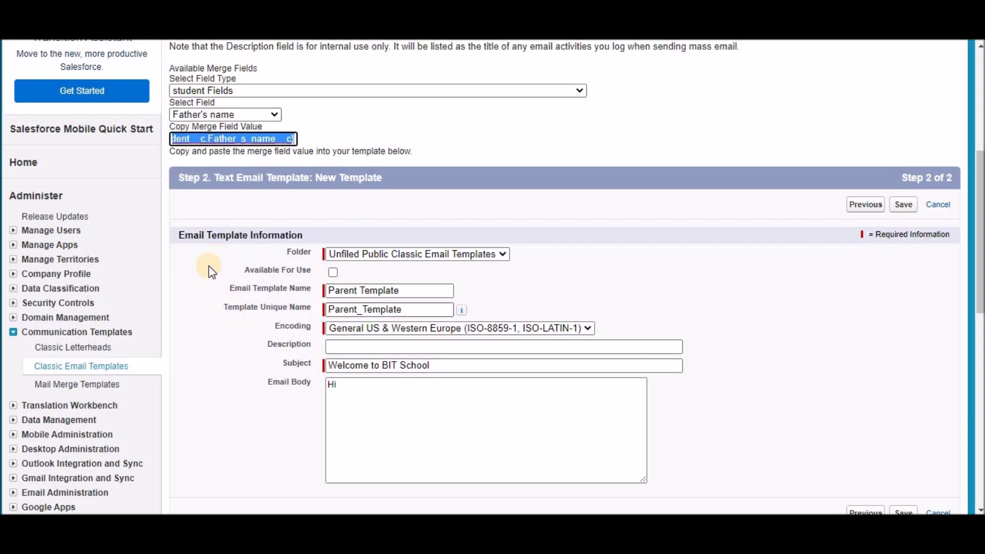
left_click(330, 132)
double_click(232, 137)
left_click(232, 133)
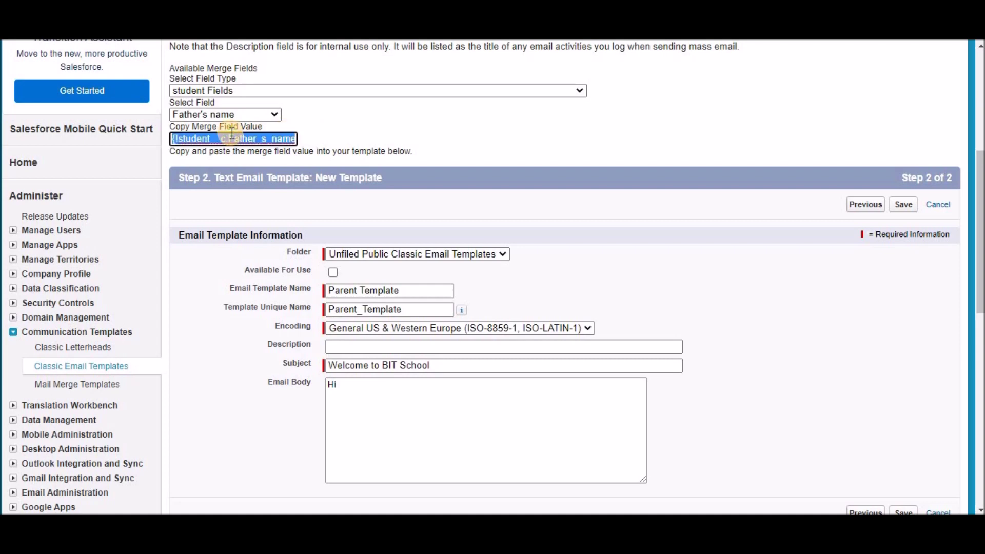
Insert the merge field {!student__c.Father_s_name__c} after "Hi" in the email body, followed by a comma.
left_click(351, 392)
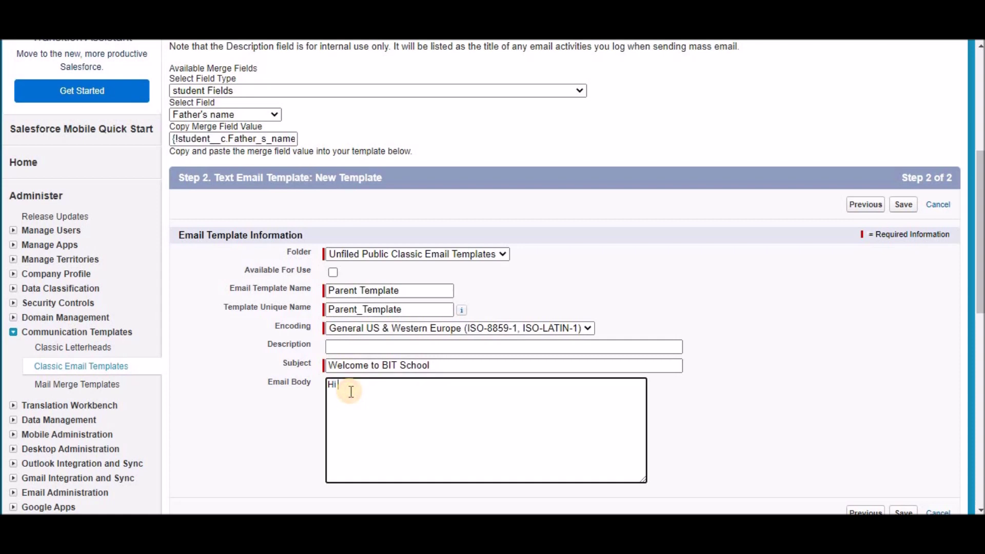
type("Hi")
type("{!student__c.Father_s_name__c}")
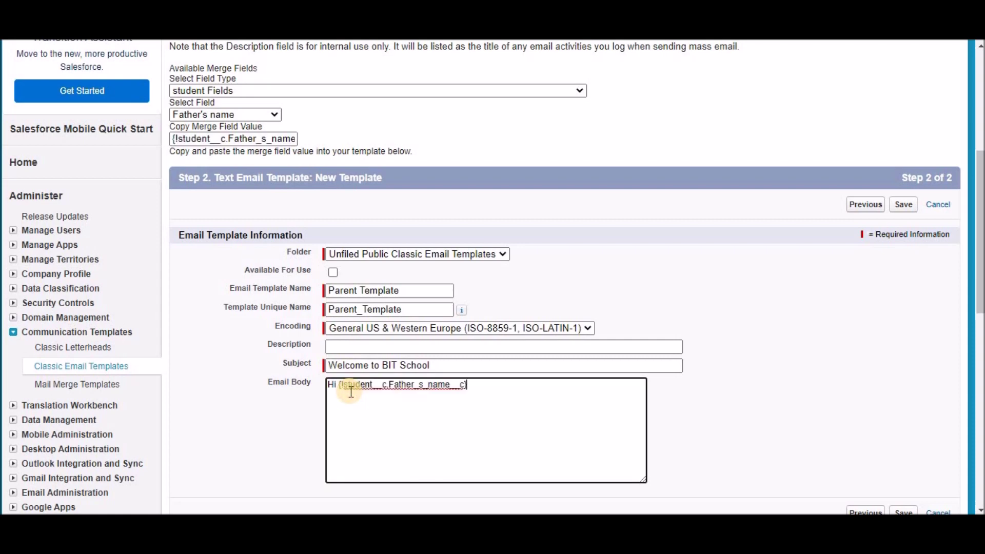
type(",")
Add "Welcome to BIT, Thanks for enrolling your kid in our School. Your kid's lessons start the next Monday. Regards, BIT Admin" below the greeting.
key("Return")
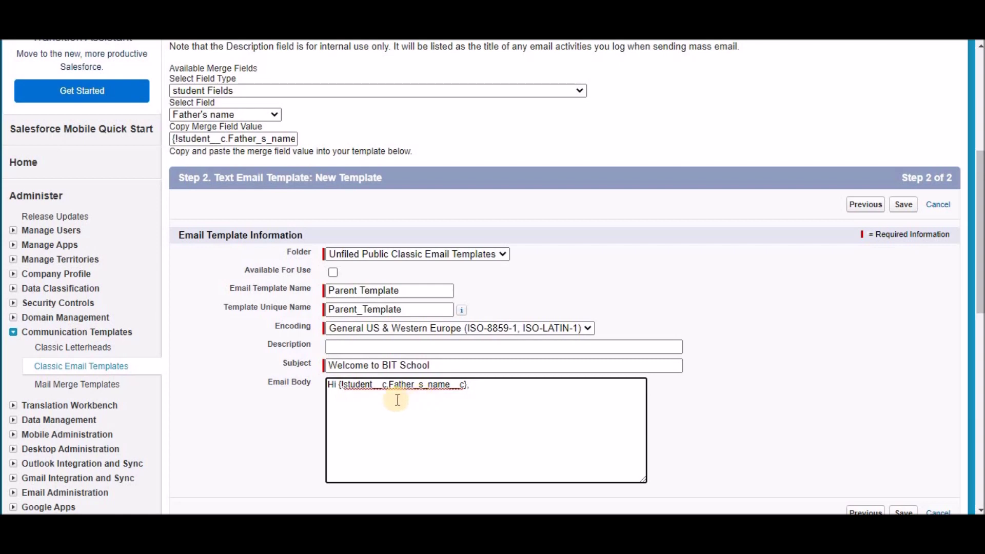
type("Thanks for enrolling your kid in our School. Your kid's lessons start the next Monday.")
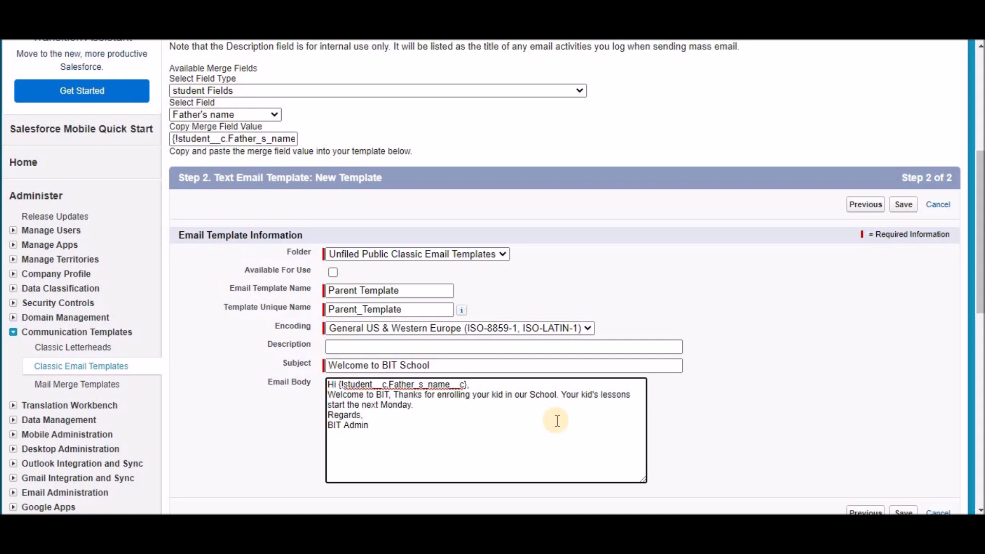
Mark the Parent Template as available for use, save it and review its plain text preview.
scroll(557, 420, "down", 2)
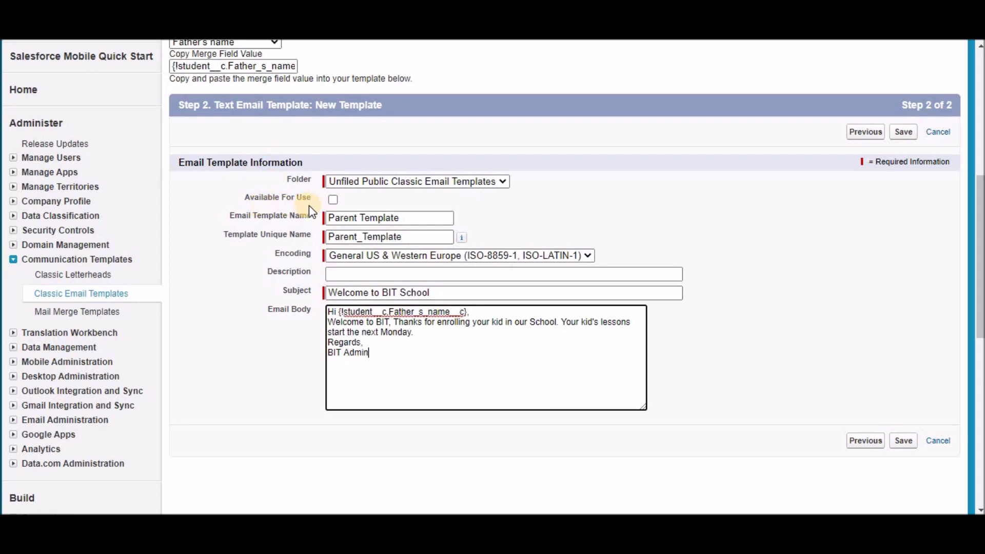
left_click(333, 200)
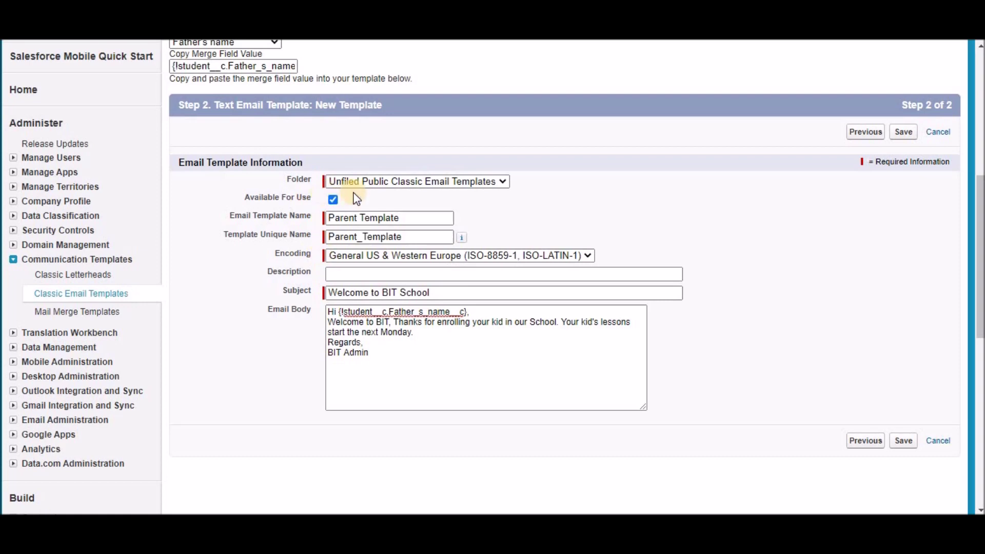
left_click(903, 440)
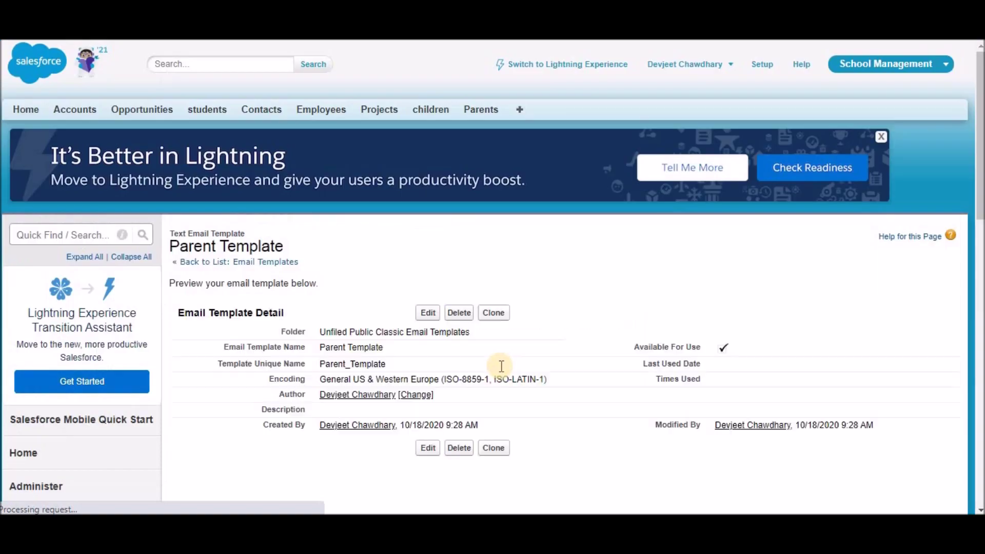
scroll(501, 366, "down", 5)
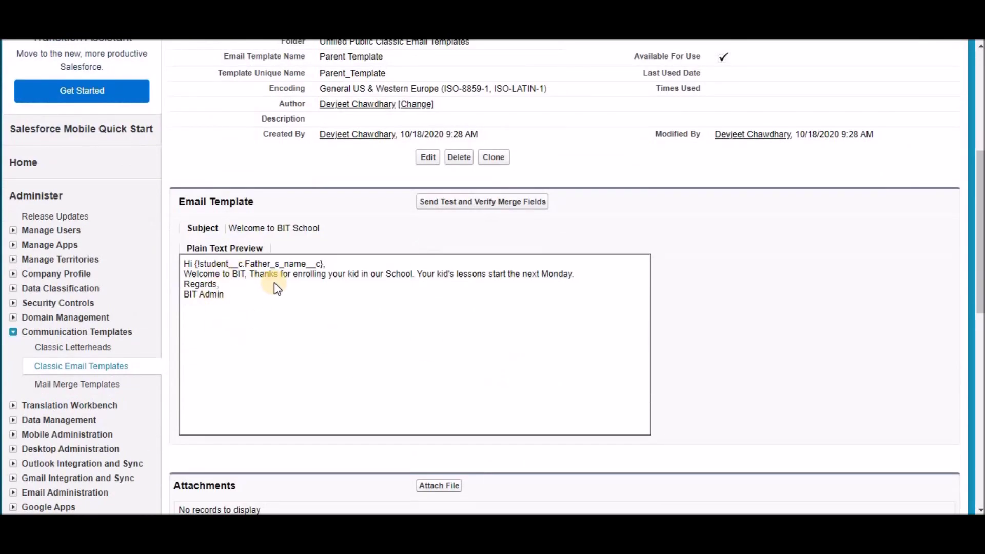
scroll(282, 396, "up", 1)
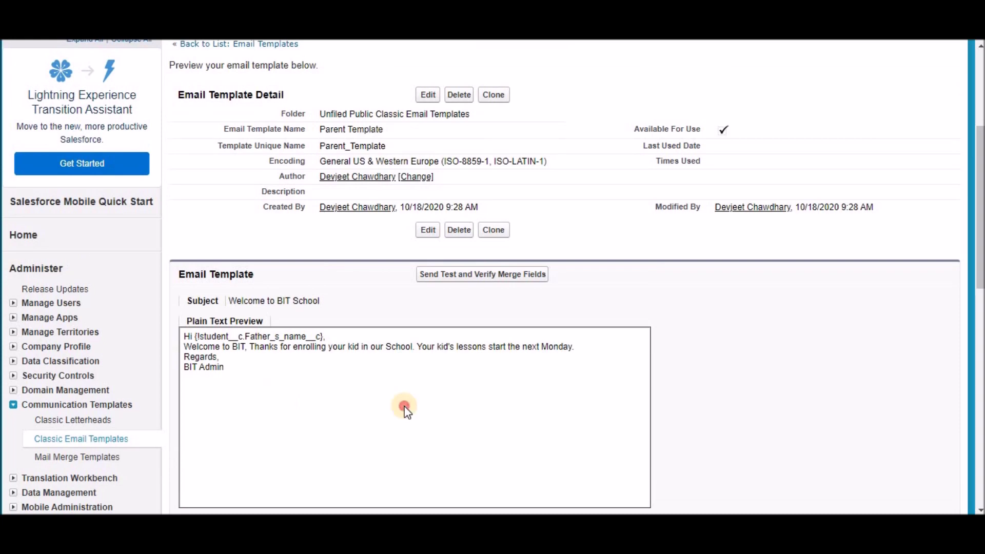
scroll(406, 411, "up", 3)
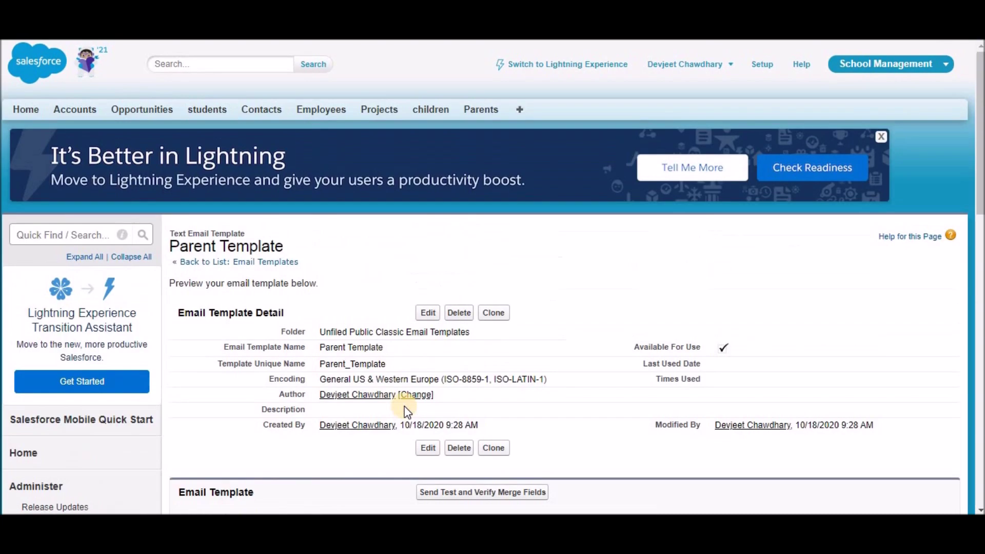
Search Setup for "workflow" and open the list of all workflow rules, continuing past the introduction page.
left_click(75, 237)
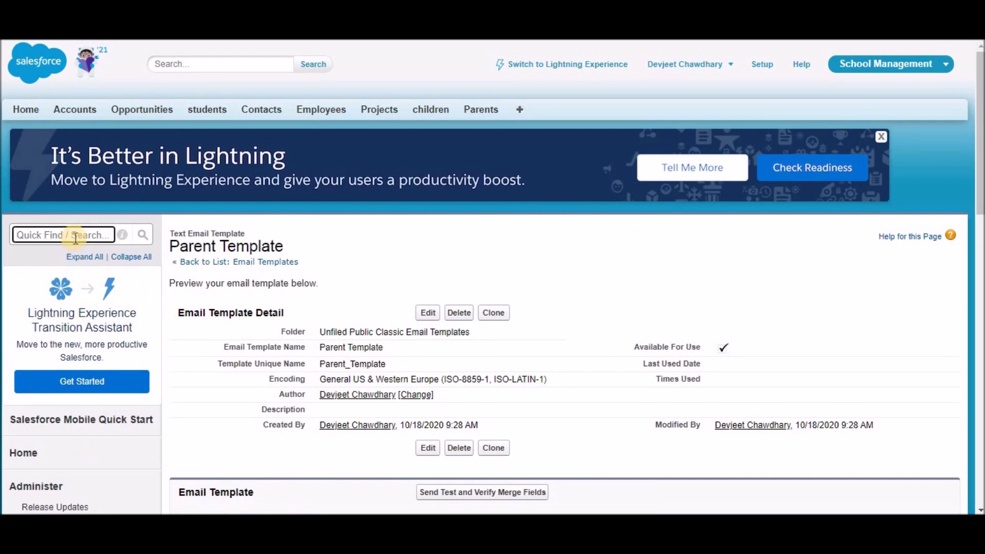
type("workflow")
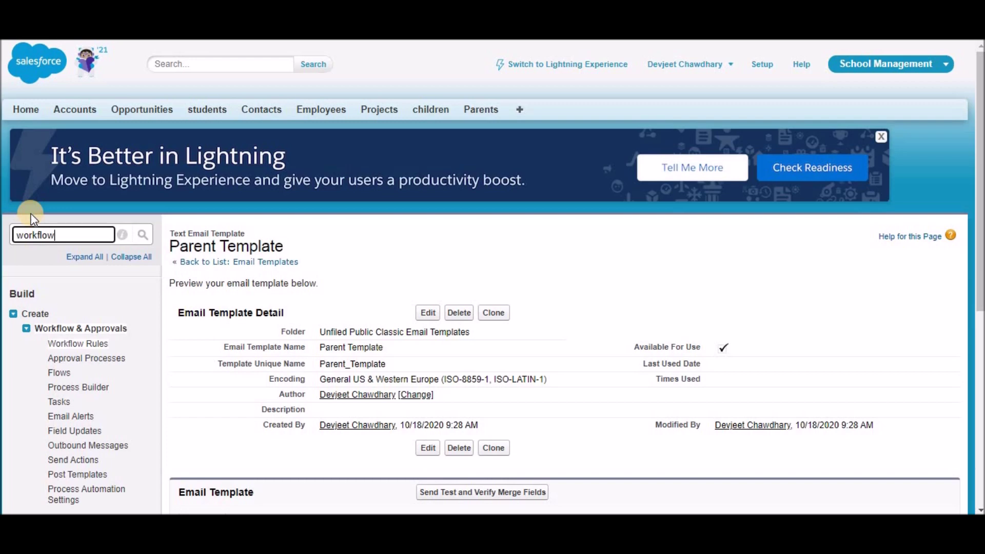
left_click(88, 342)
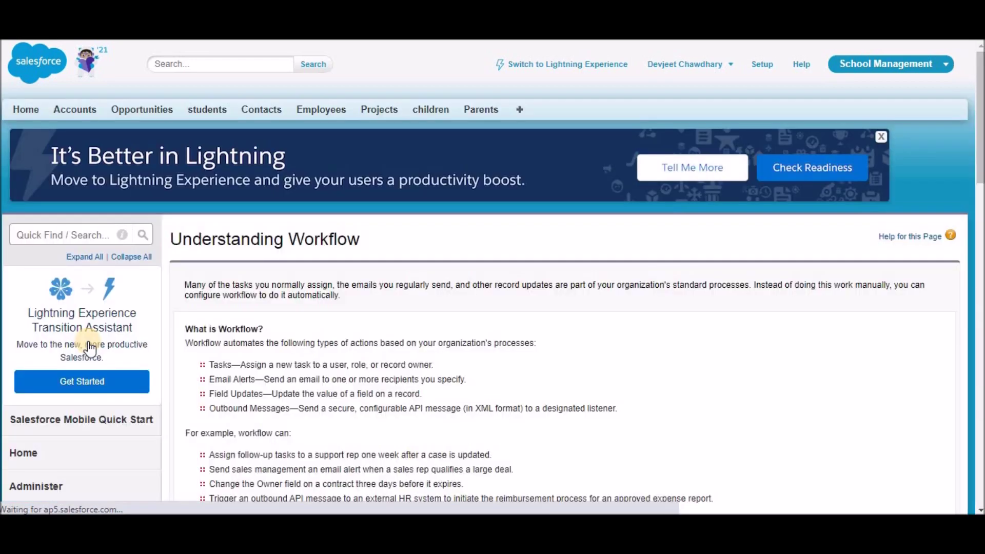
scroll(90, 349, "down", 4)
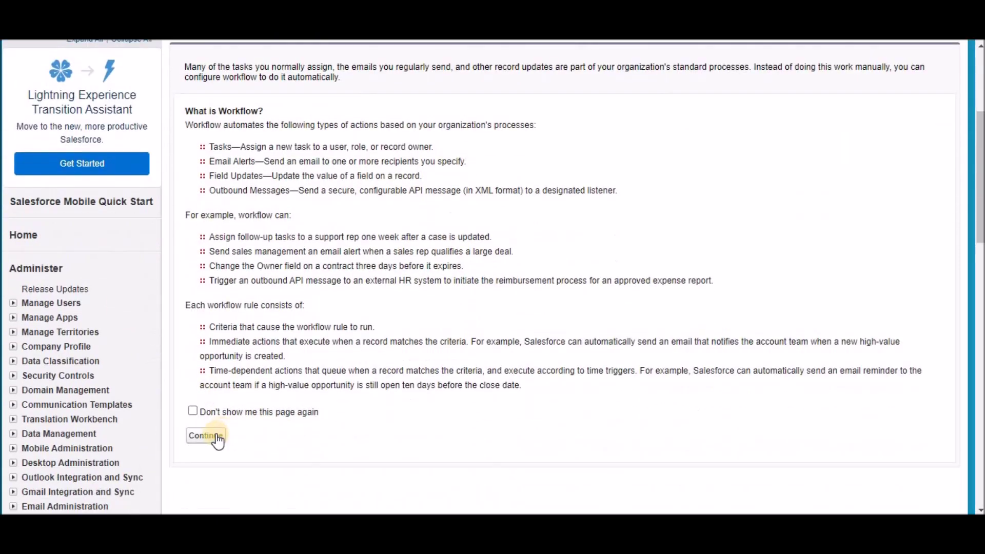
left_click(206, 436)
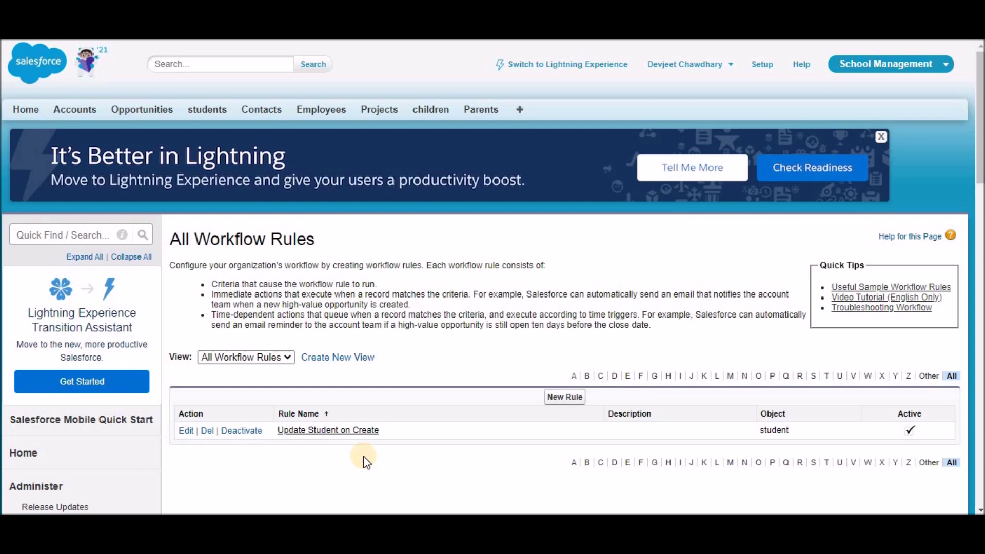
Open the Update Student on Create workflow rule and start a new email alert among its immediate workflow actions.
left_click(322, 432)
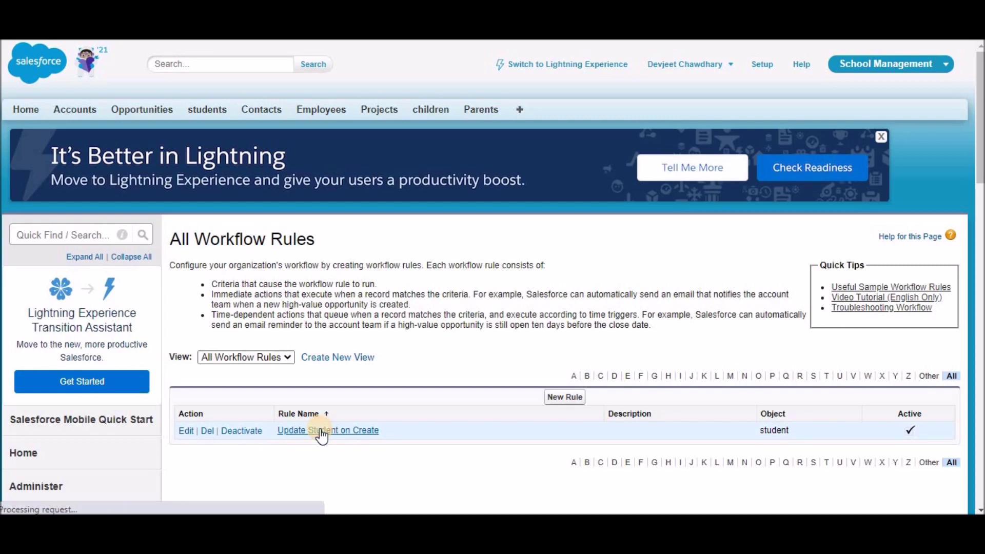
scroll(321, 434, "down", 3)
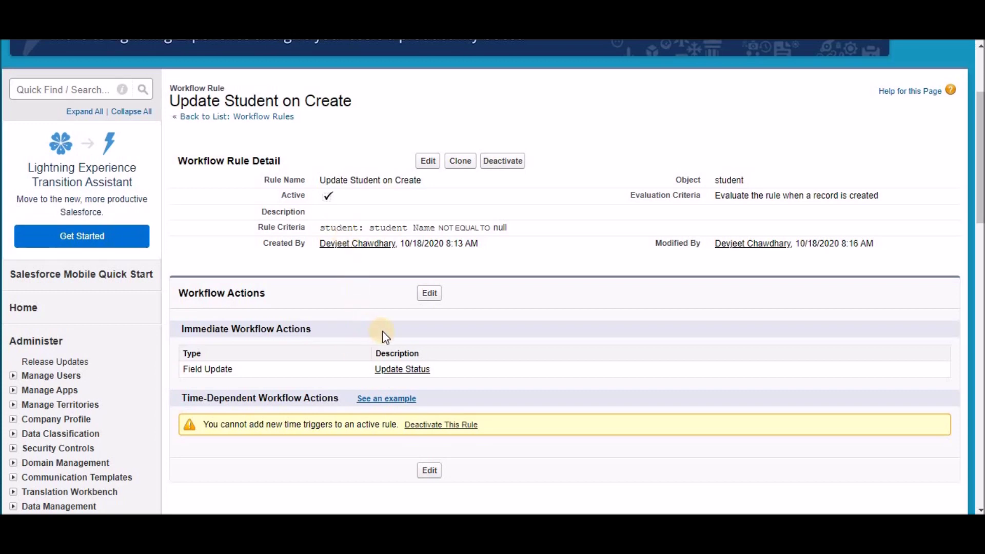
left_click(429, 293)
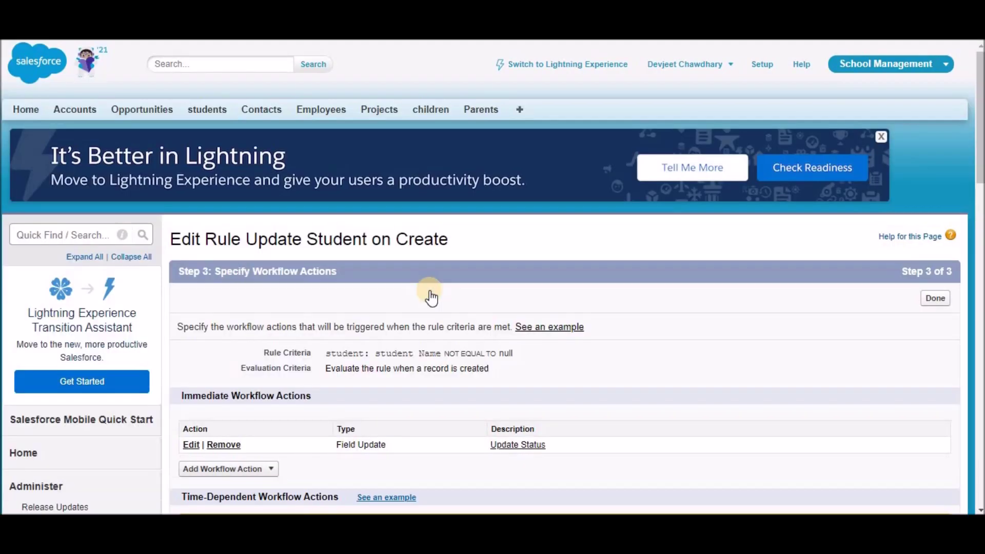
left_click(229, 468)
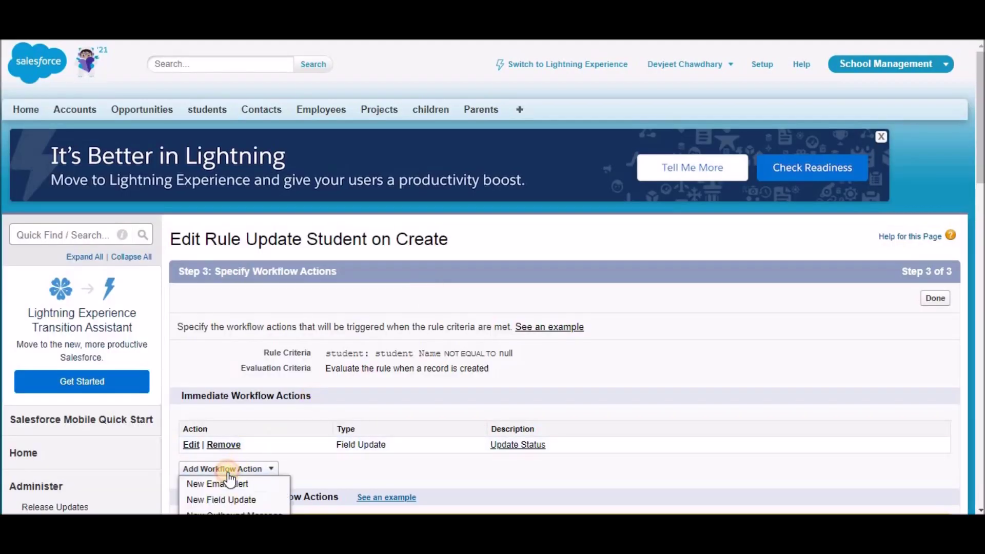
left_click(229, 483)
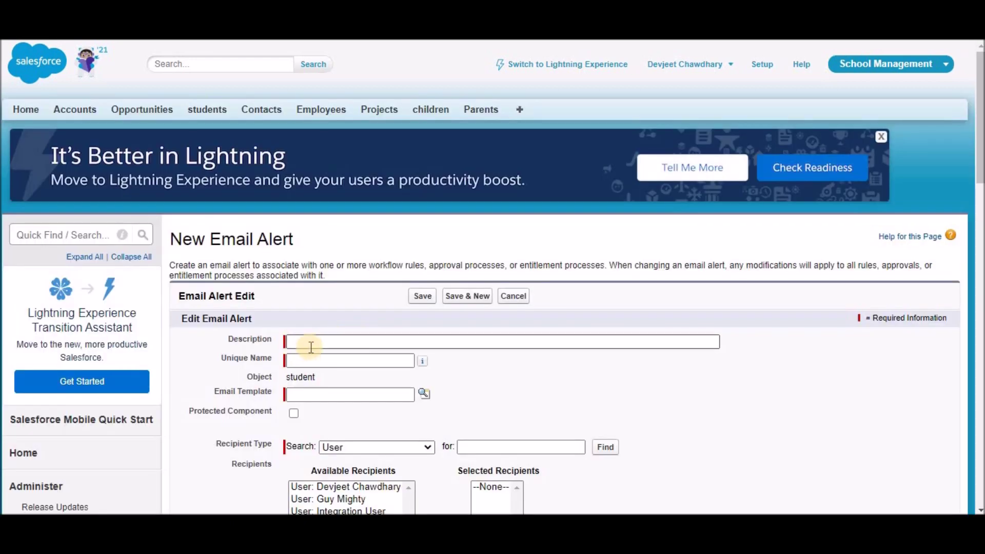
Enter "Parent Email Notification" as the email alert's description and let the unique name fill in from it.
left_click(310, 347)
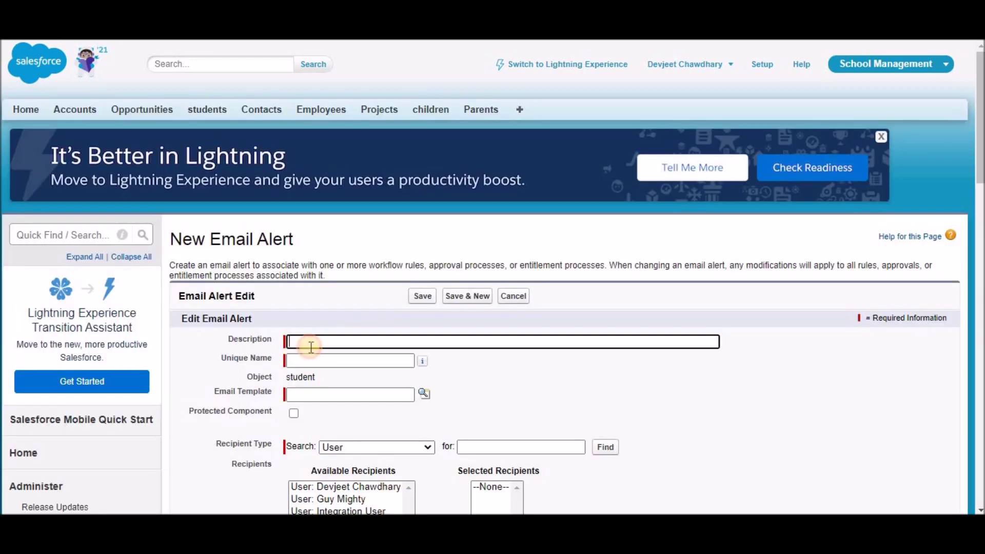
type("Parent Email N")
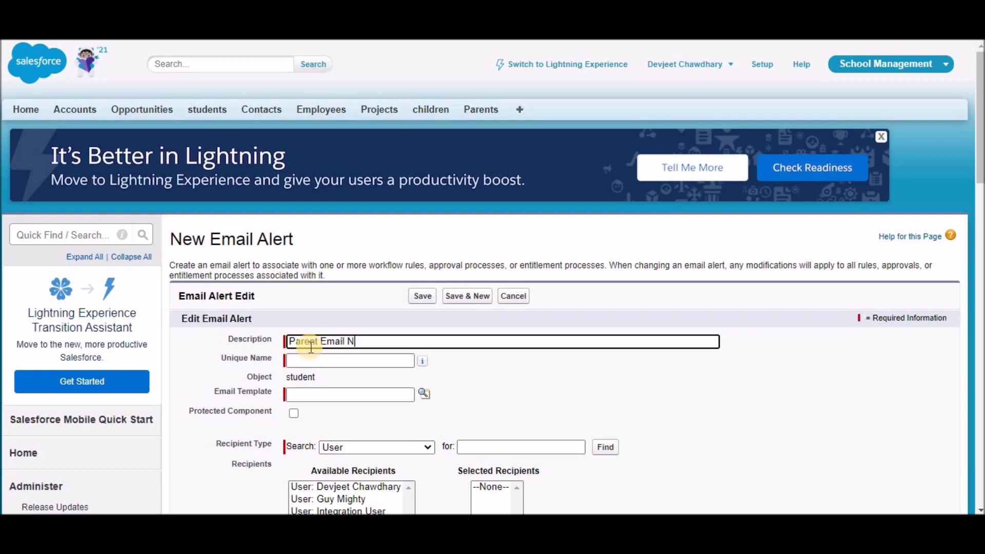
type("otification")
left_click(464, 345)
scroll(469, 287, "down", 3)
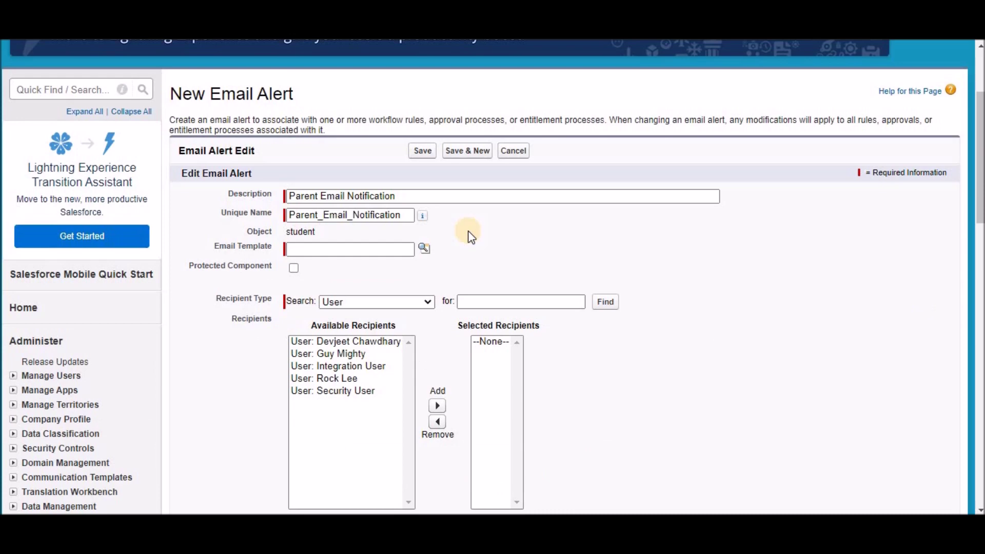
Look up "paren" among the email templates and assign Parent Template to the alert.
left_click(424, 249)
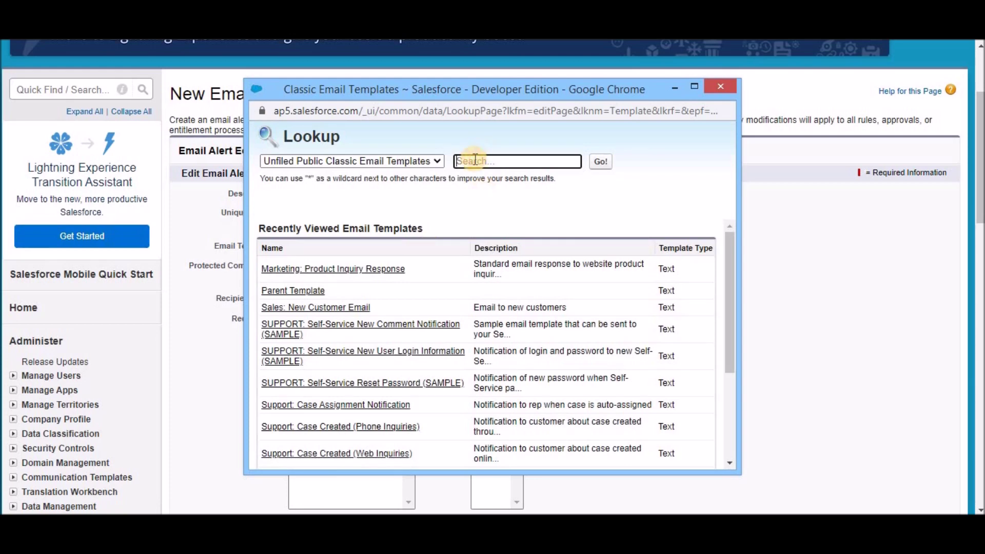
type("paren")
key("Return")
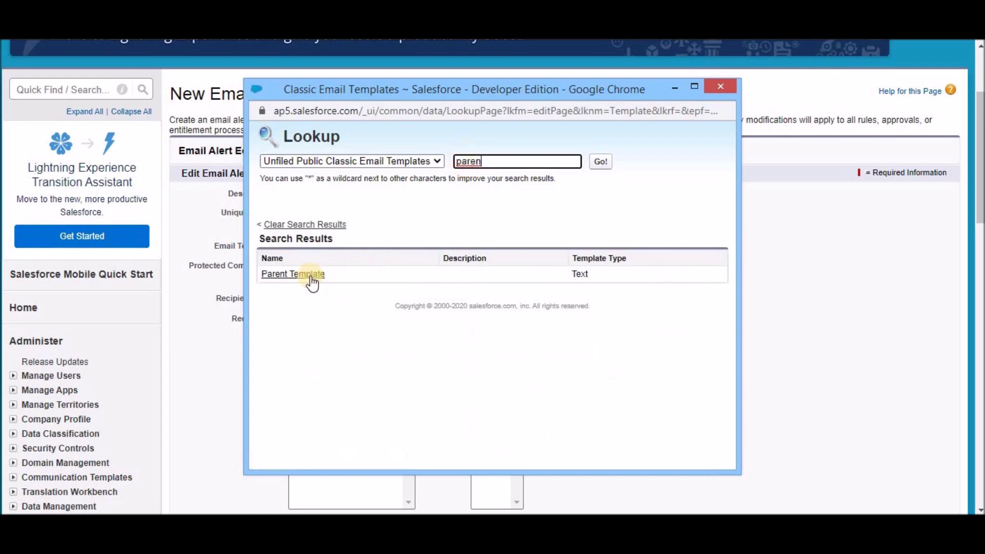
left_click(302, 279)
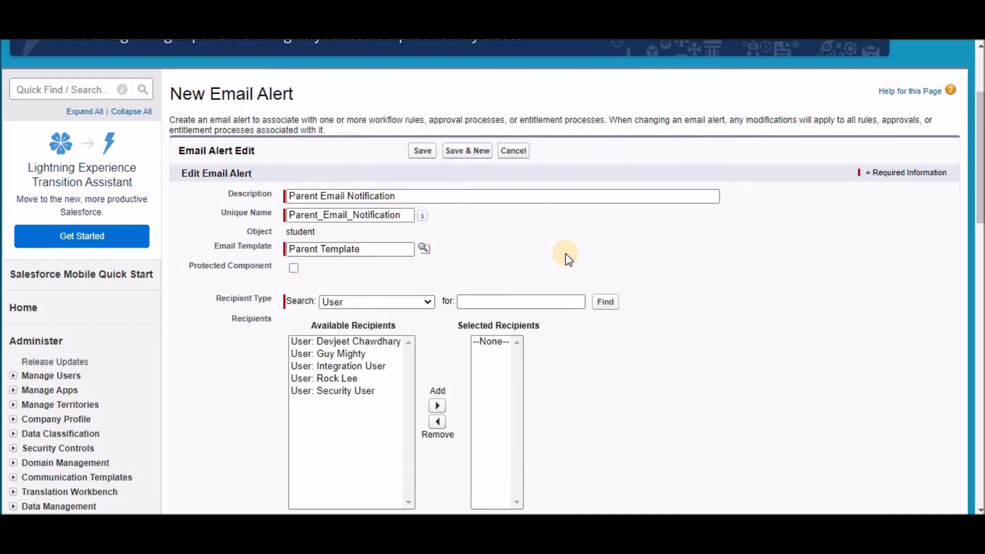
Set the recipient type to Email Field and add Parent Email to the alert's selected recipients.
scroll(566, 257, "down", 2)
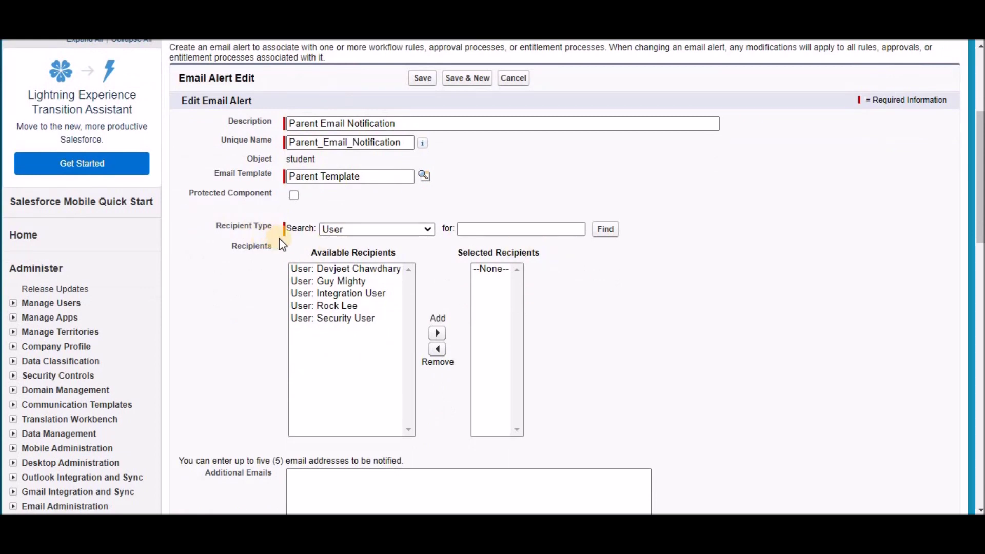
left_click(384, 230)
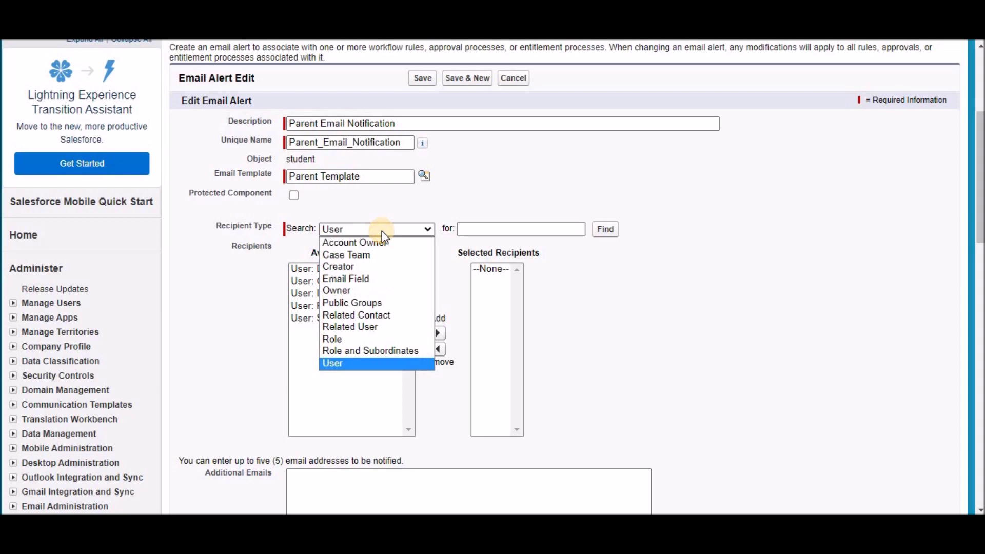
left_click(374, 279)
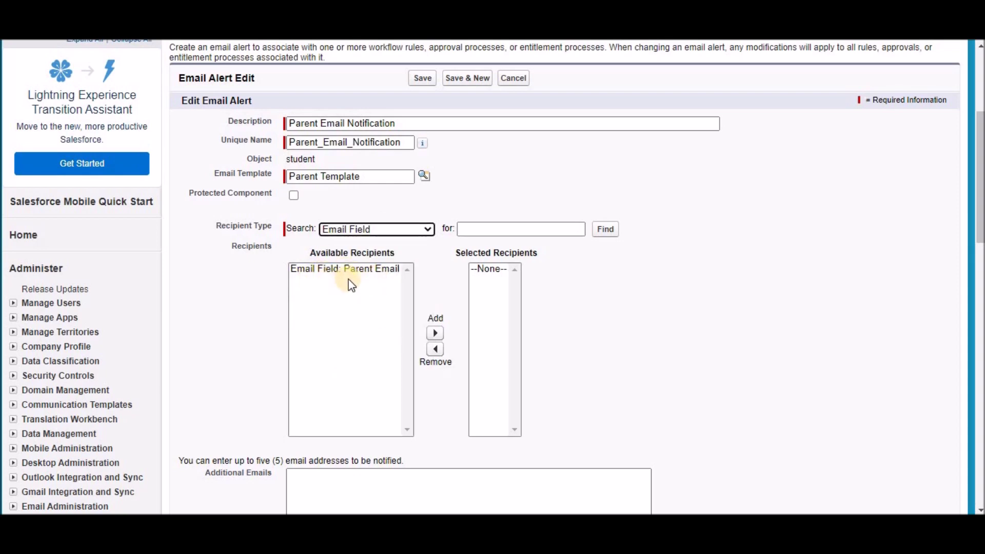
left_click(365, 271)
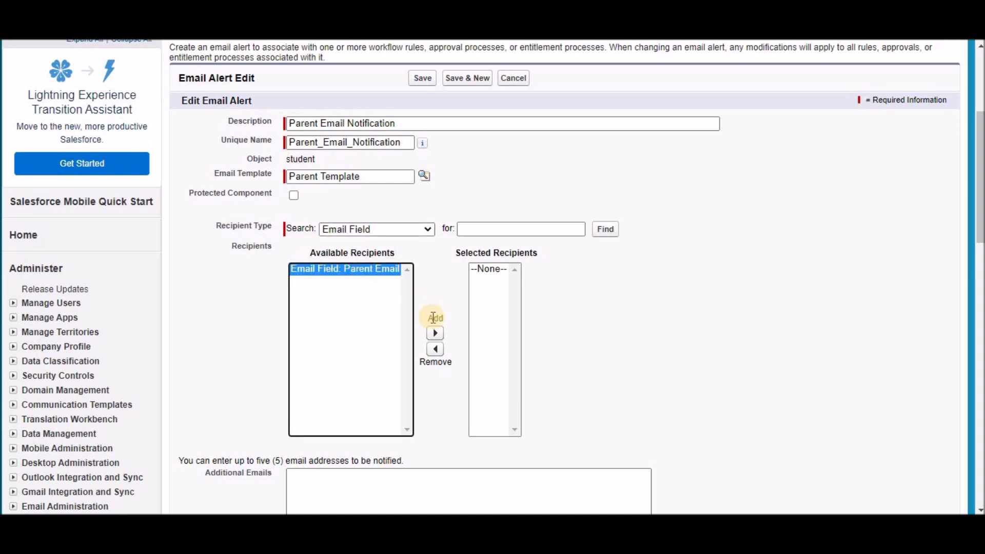
left_click(435, 336)
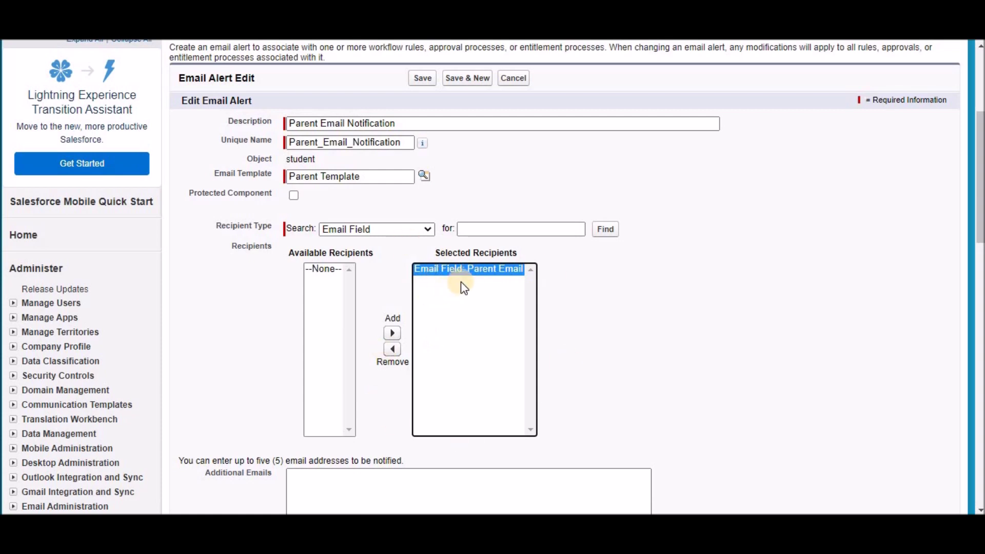
scroll(461, 341, "down", 2)
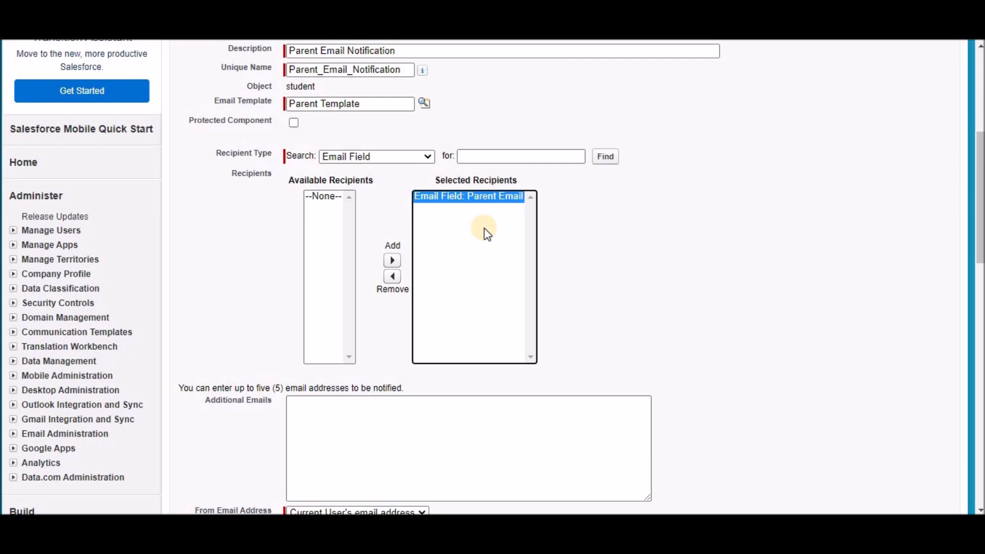
scroll(485, 232, "down", 4)
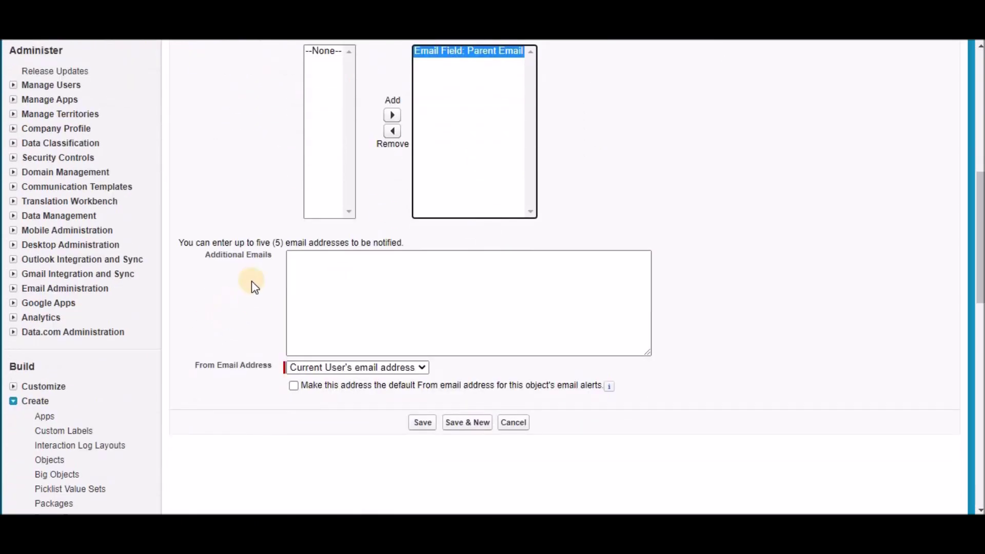
scroll(277, 312, "down", 2)
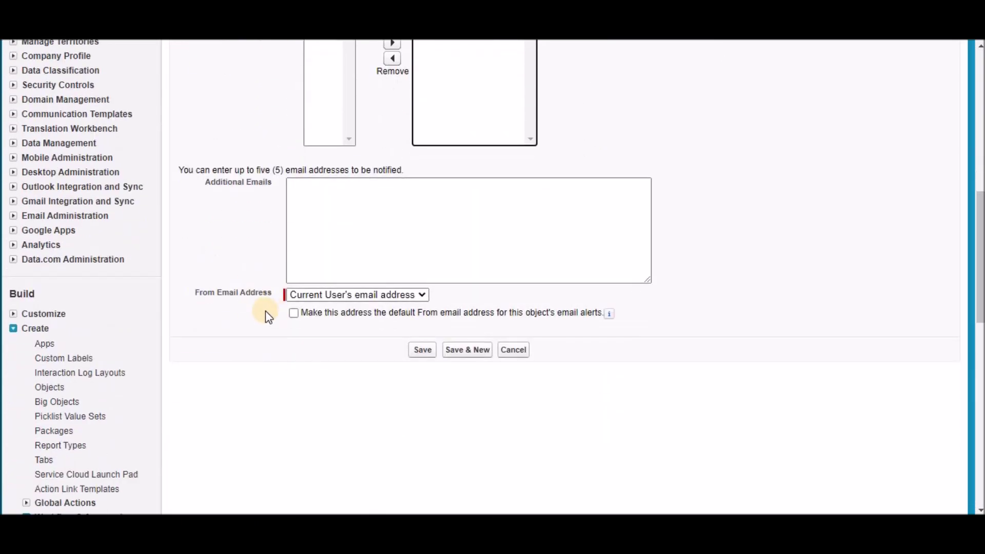
left_click(338, 294)
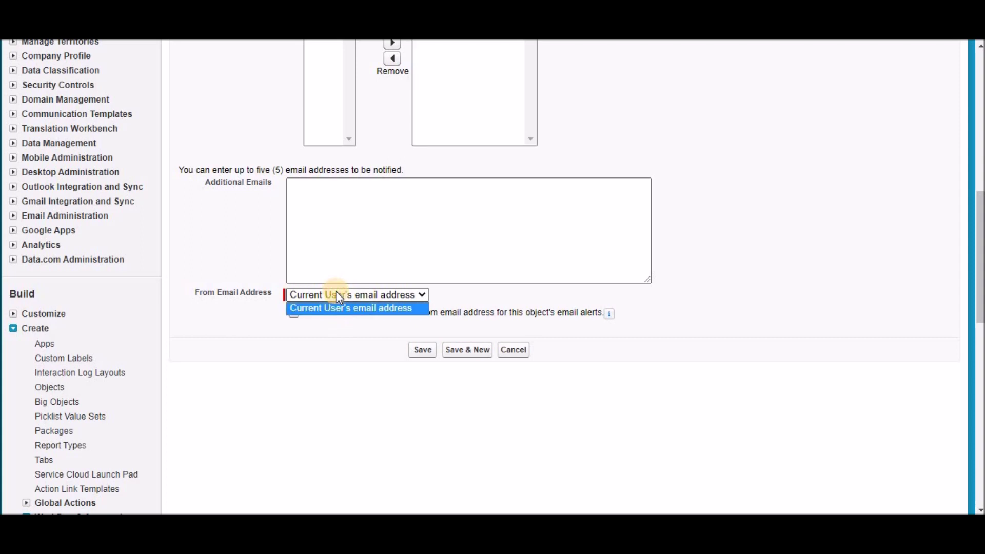
left_click(336, 292)
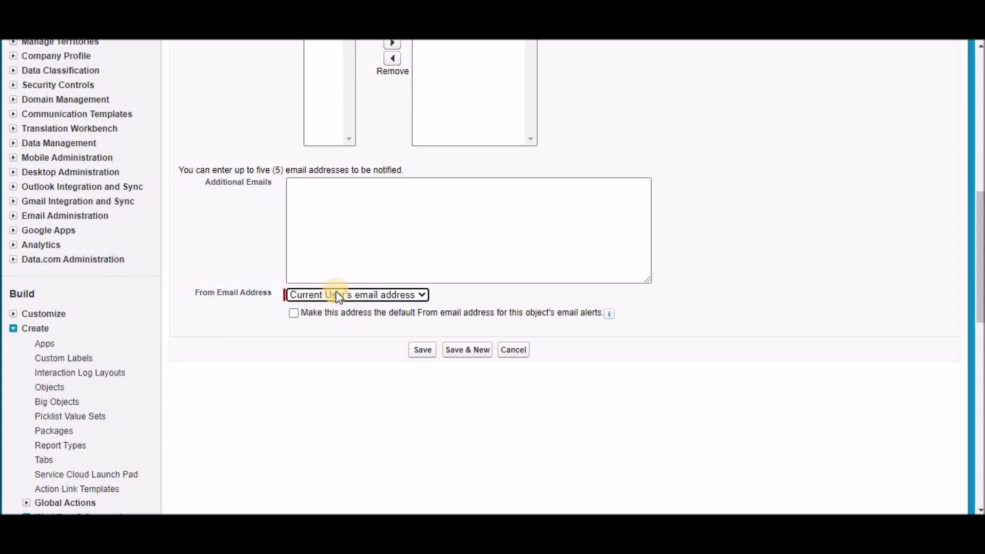
left_click(425, 351)
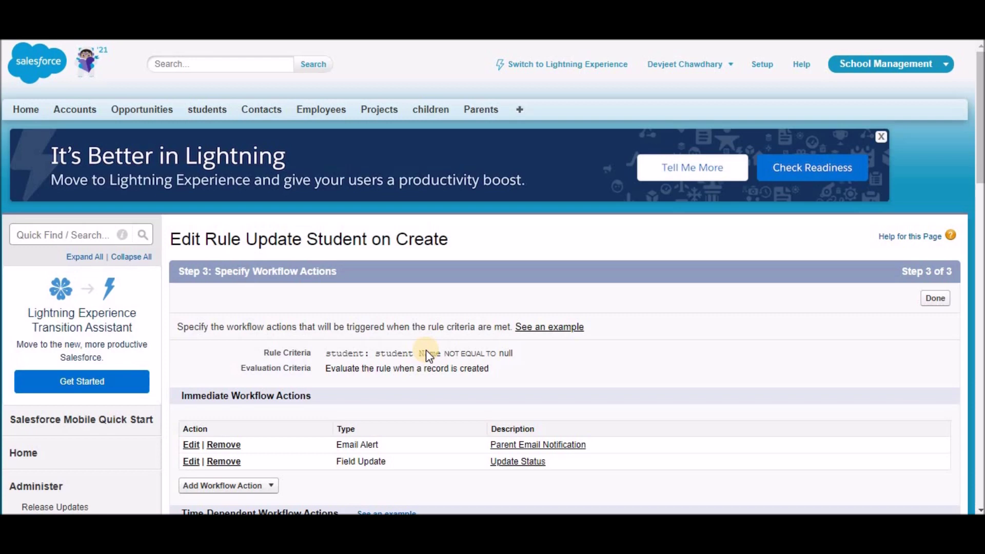
left_click(931, 301)
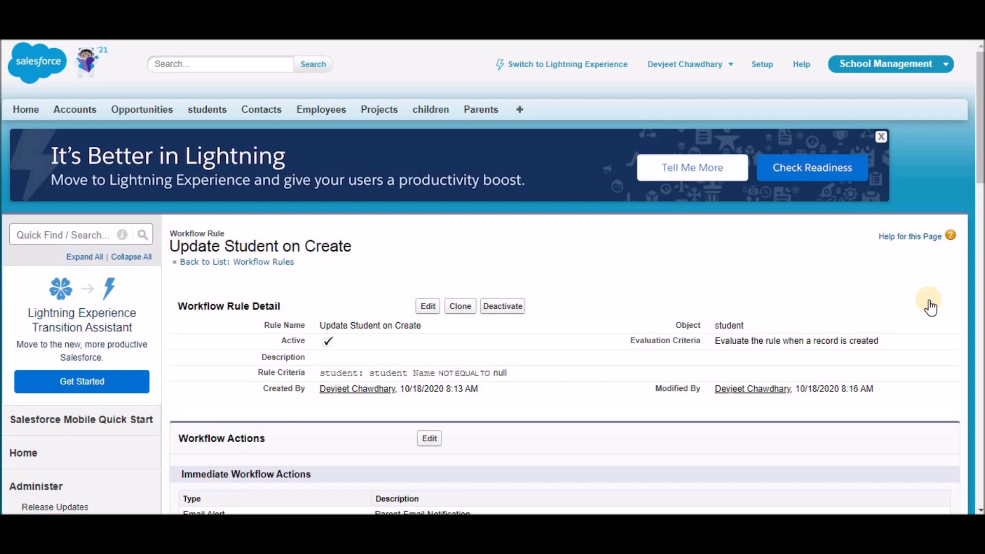
Start a new student record and enter the student's name and the father's name.
left_click(198, 114)
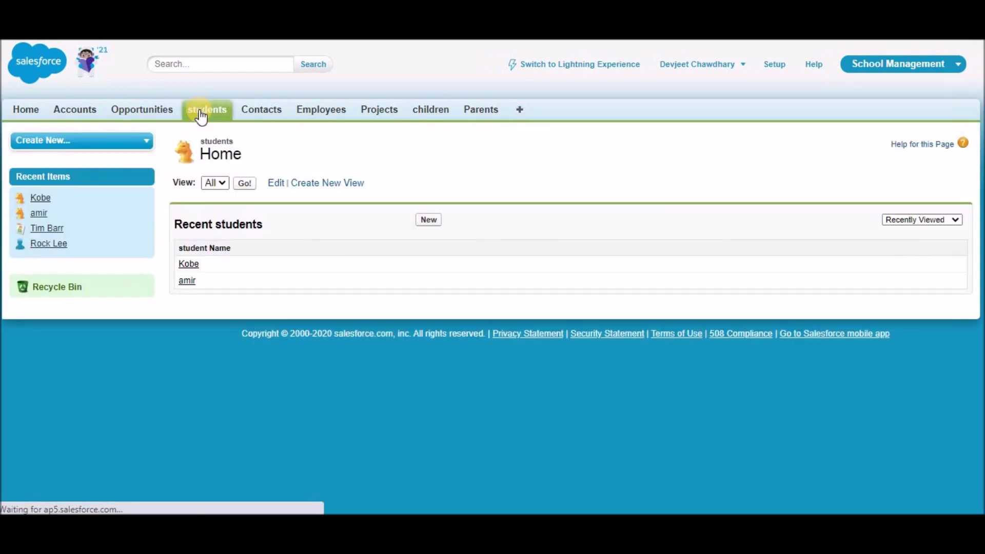
left_click(428, 219)
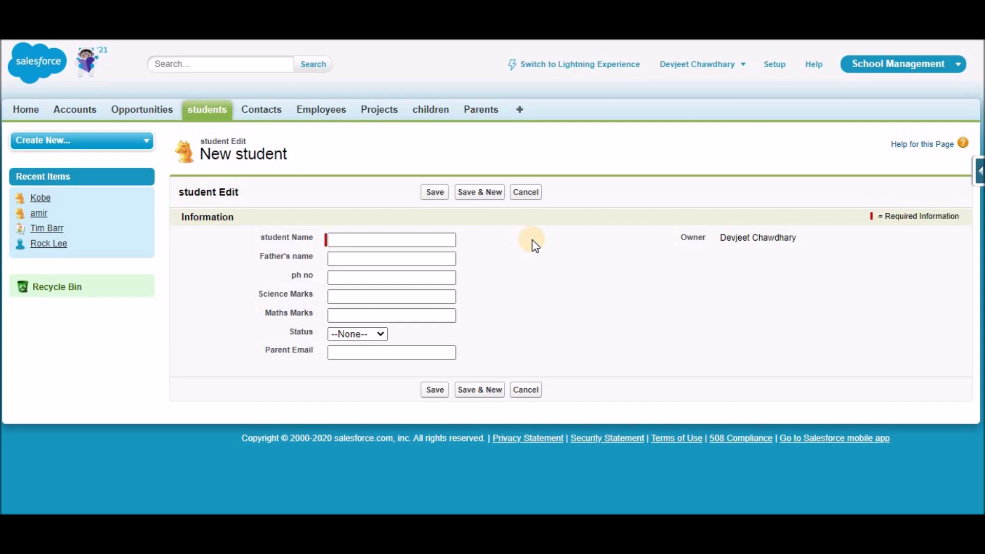
left_click(433, 239)
type("ksi")
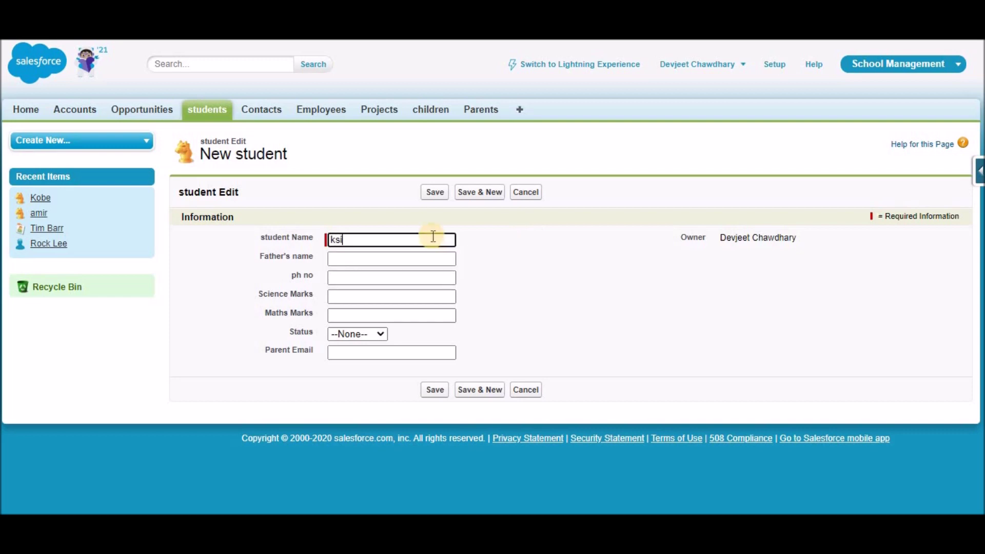
left_click(362, 256)
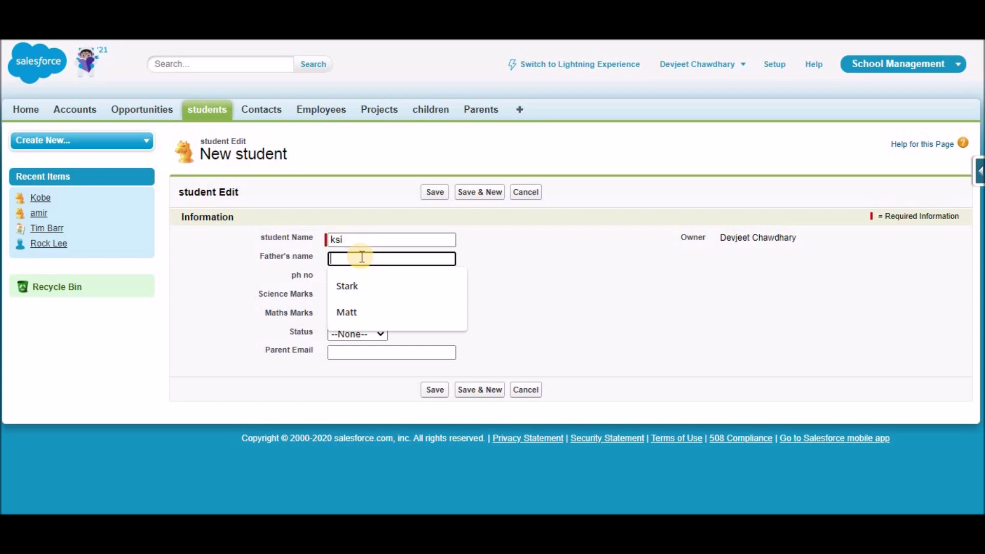
type("Ksi Sr")
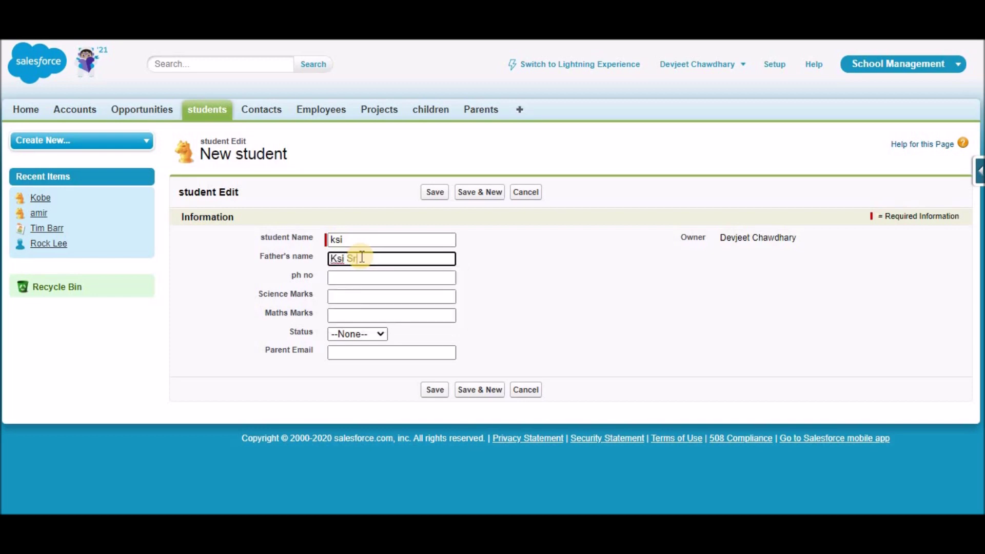
Fill in the student's phone number, Science Marks of 50 and Maths Marks of 100.
left_click(346, 277)
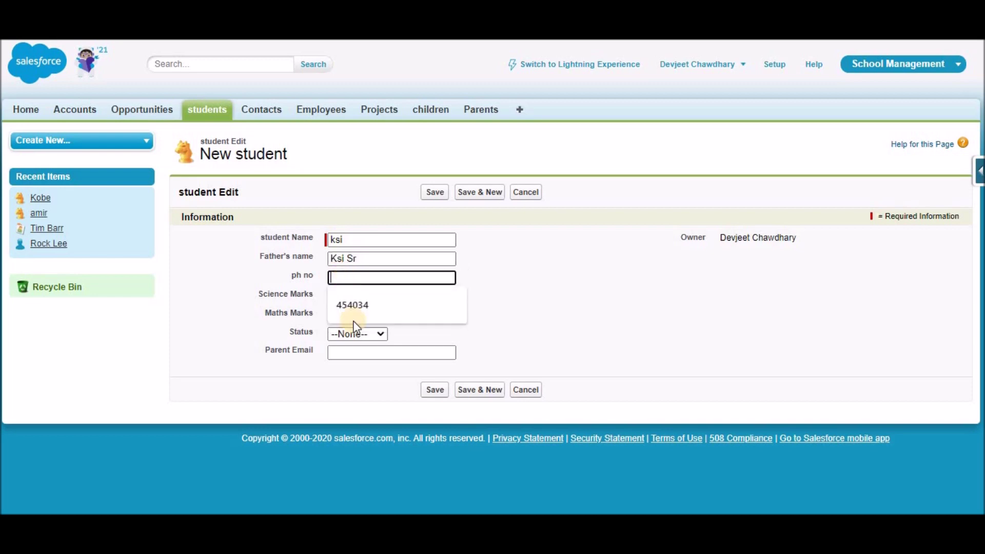
left_click(349, 300)
left_click(347, 296)
left_click(350, 322)
left_click(346, 316)
left_click(347, 314)
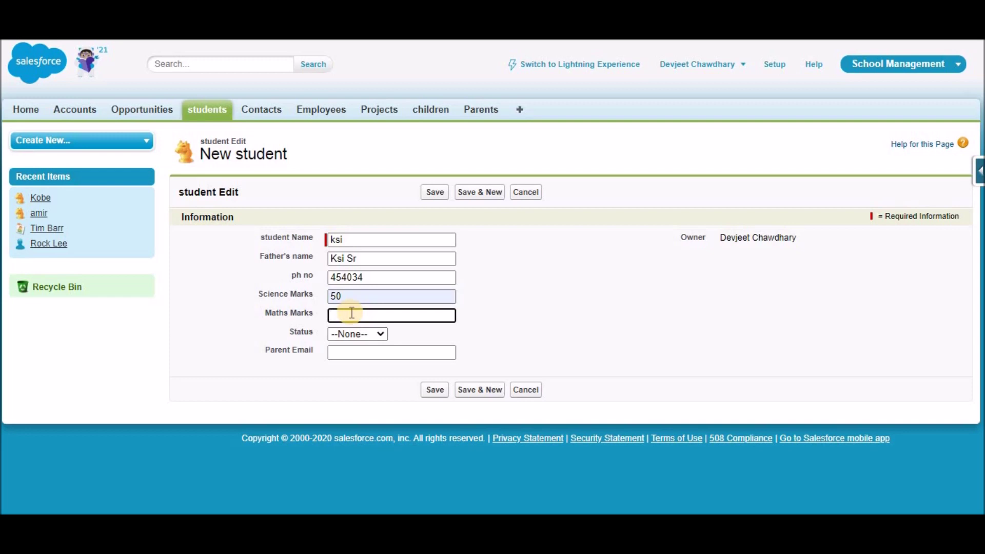
type("100")
Leave Status at --None--, paste the parent's email address into Parent Email and save the student record.
left_click(266, 337)
left_click(335, 333)
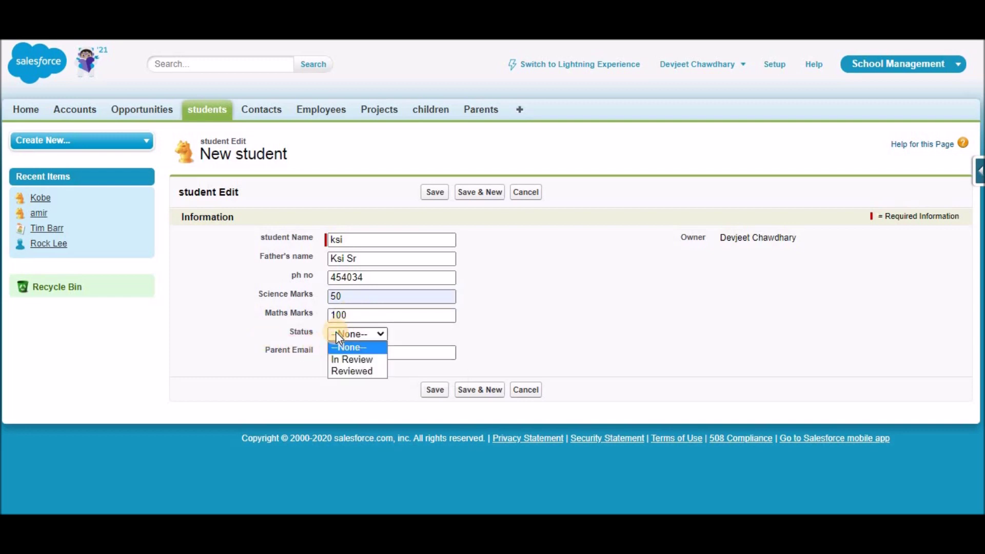
left_click(336, 333)
left_click(262, 342)
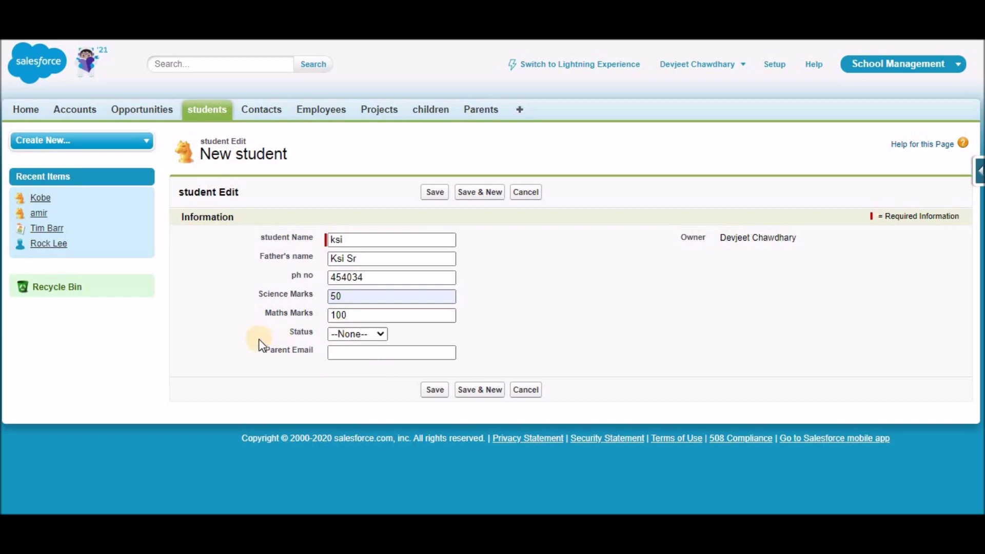
left_click(303, 354)
key("ctrl+v")
left_click(435, 389)
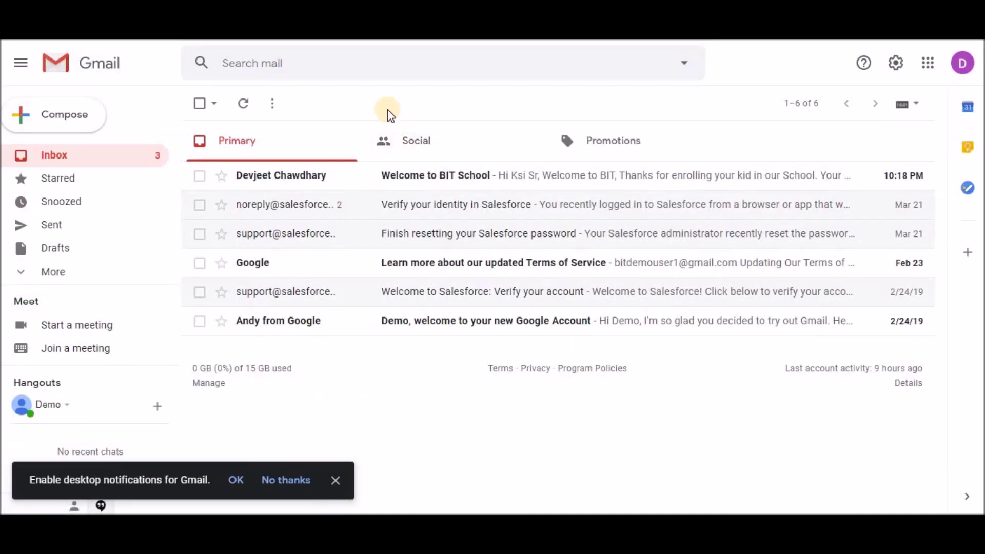
Switch to the parent's Gmail inbox and open the "Welcome to BIT School" message to check its contents.
left_click(433, 174)
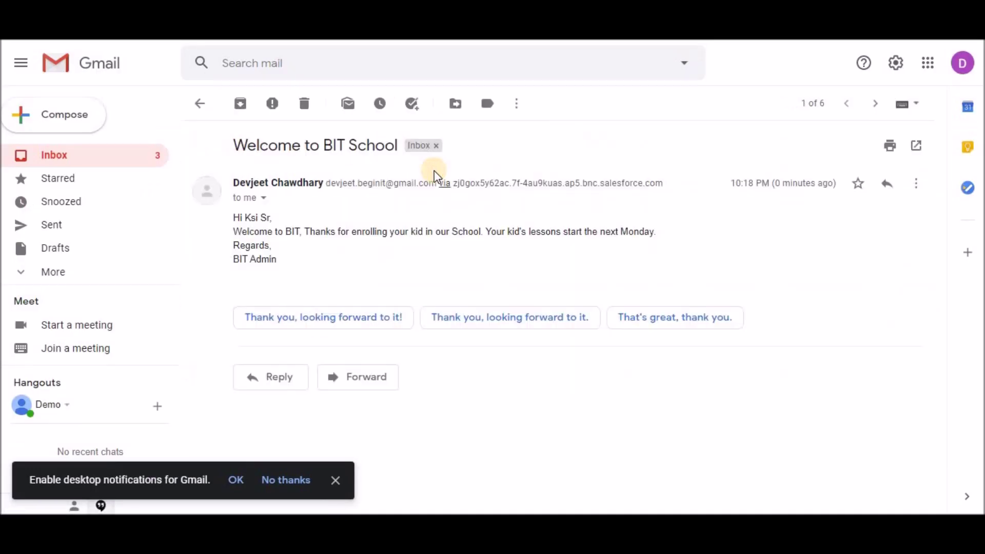